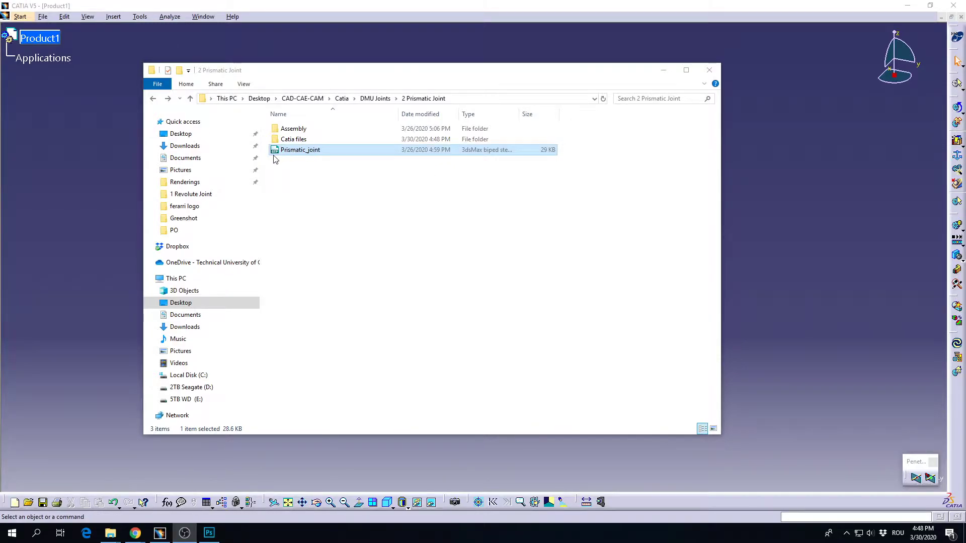
Load Prismatic_joint.stp into CATIA and orbit to view the slot and fixed parts
left_click_drag(294, 154, 784, 228)
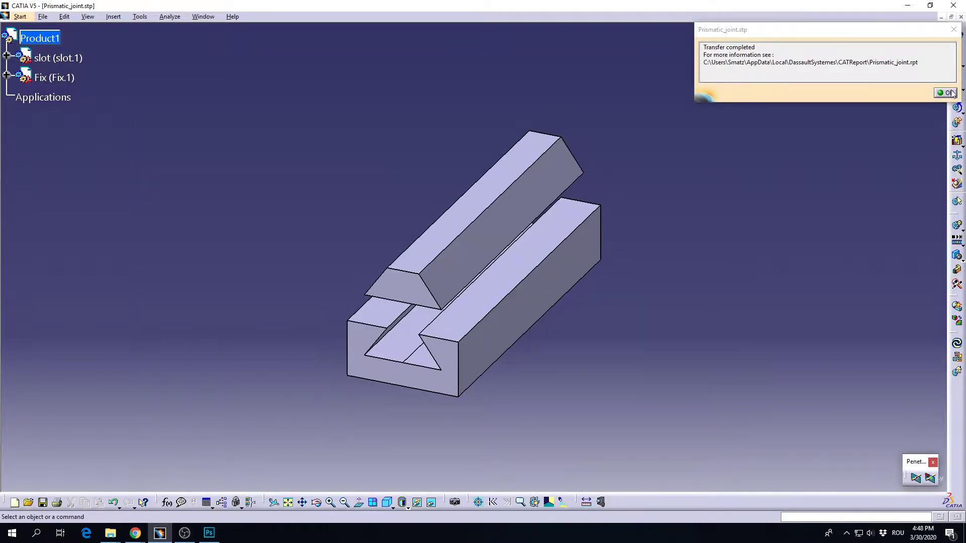
mouse_move(517, 303)
middle_mouse_down()
mouse_move(392, 326)
mouse_move(464, 249)
mouse_move(414, 319)
mouse_move(416, 367)
mouse_move(394, 345)
middle_mouse_up()
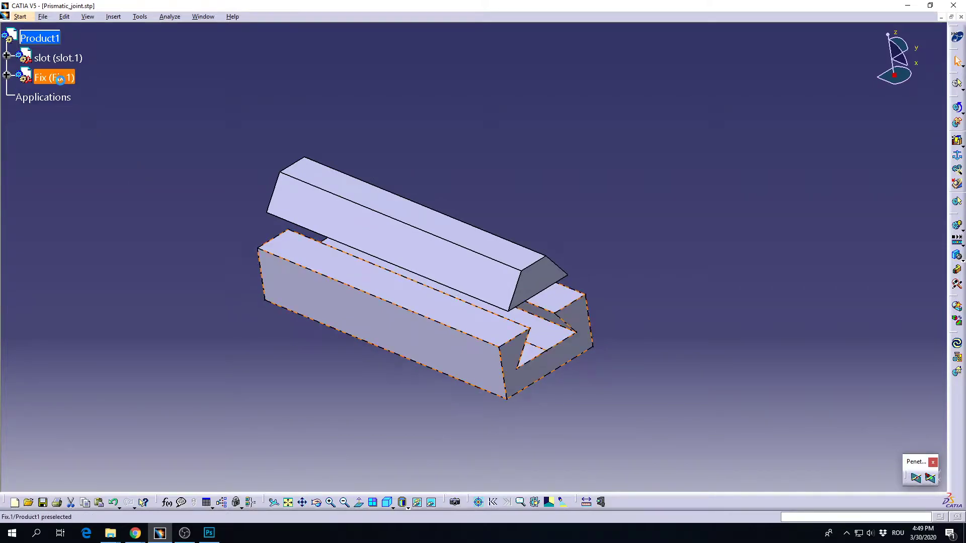
Create Mechanism.1 with the Fix base as its fixed part
left_click(958, 157)
left_click(711, 150)
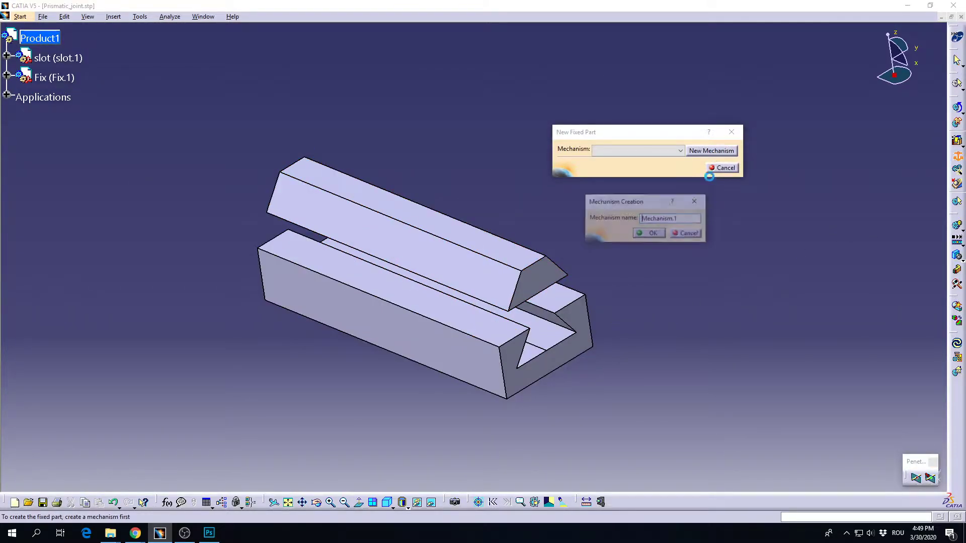
left_click(652, 233)
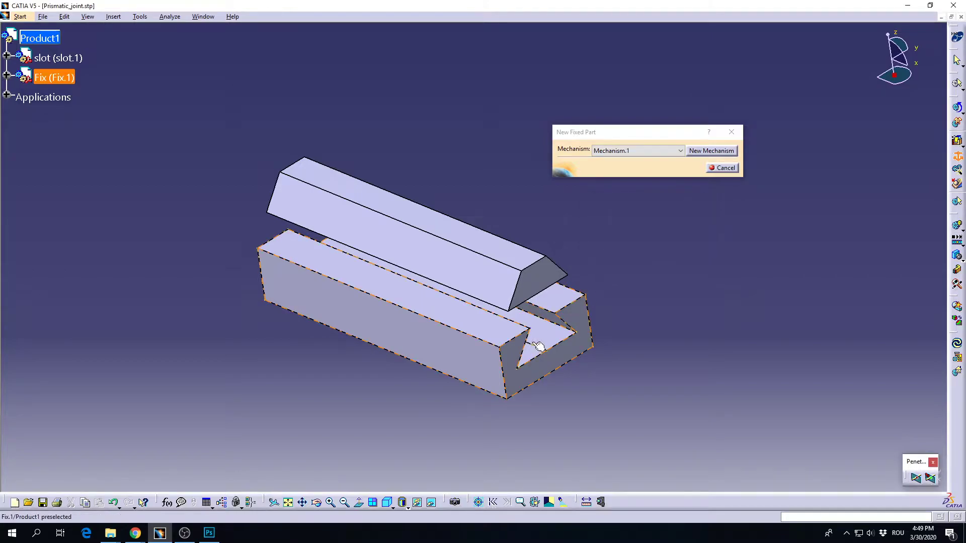
left_click(509, 355)
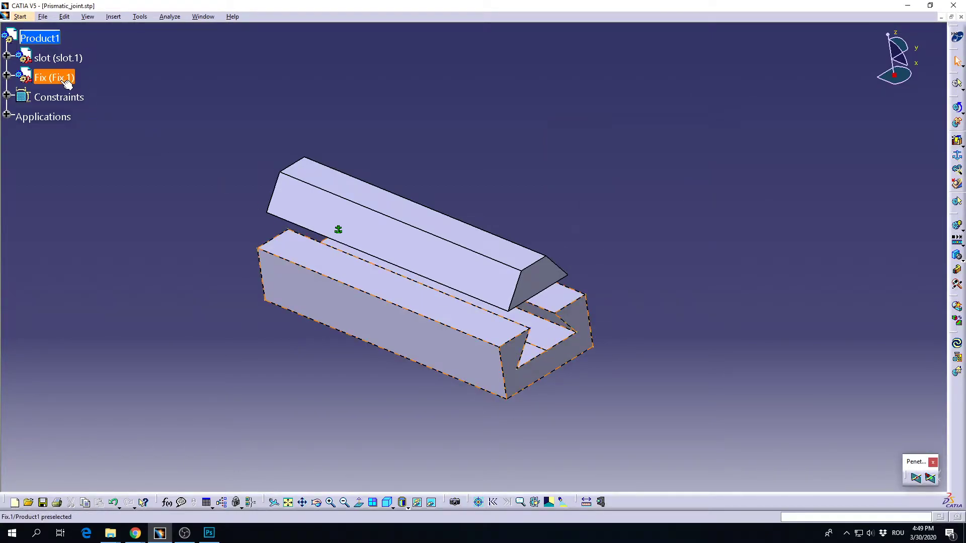
Create Prismatic.1 between the slot part and the base using their matching lines and faces
left_click(958, 143)
mouse_move(609, 323)
middle_mouse_down()
mouse_move(417, 198)
mouse_move(502, 266)
mouse_move(612, 196)
middle_mouse_up()
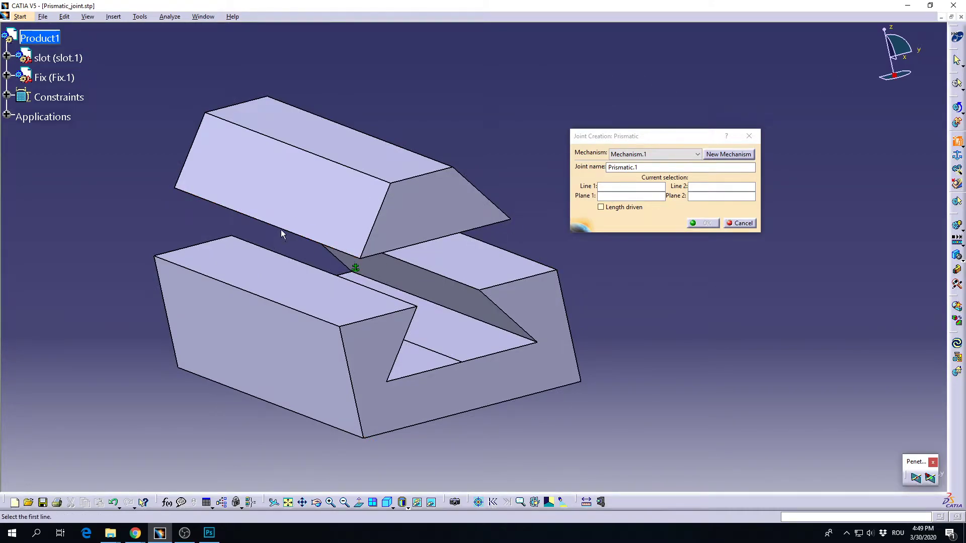
mouse_move(291, 230)
middle_mouse_down()
mouse_move(422, 259)
mouse_move(442, 361)
middle_mouse_up()
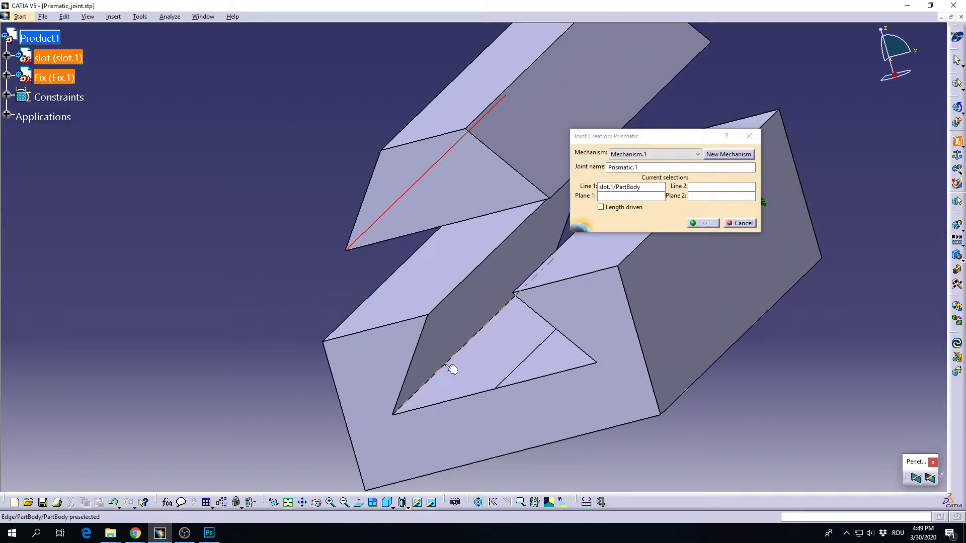
mouse_move(458, 306)
middle_mouse_down()
mouse_move(334, 287)
mouse_move(475, 233)
mouse_move(442, 211)
mouse_move(566, 178)
middle_mouse_up()
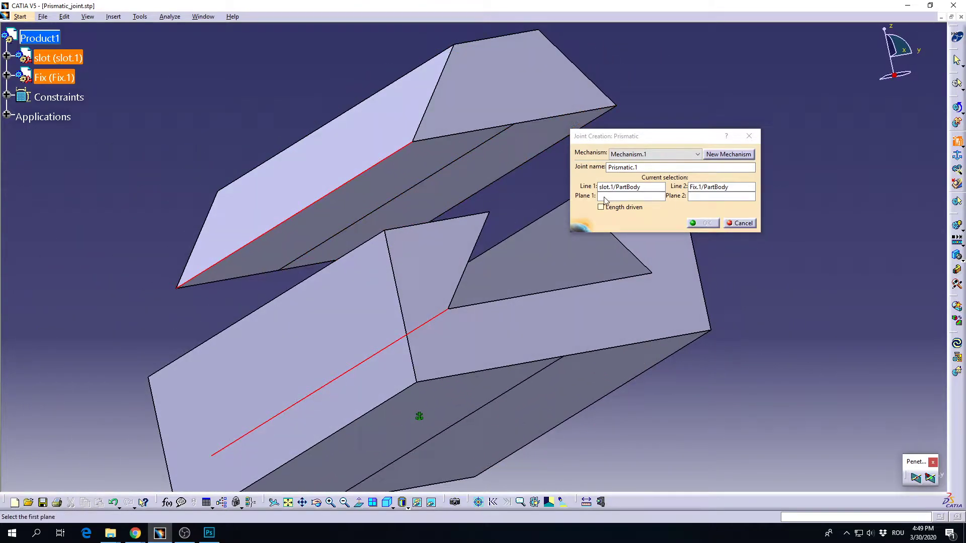
middle_click_drag(488, 218, 388, 224)
left_click(355, 184)
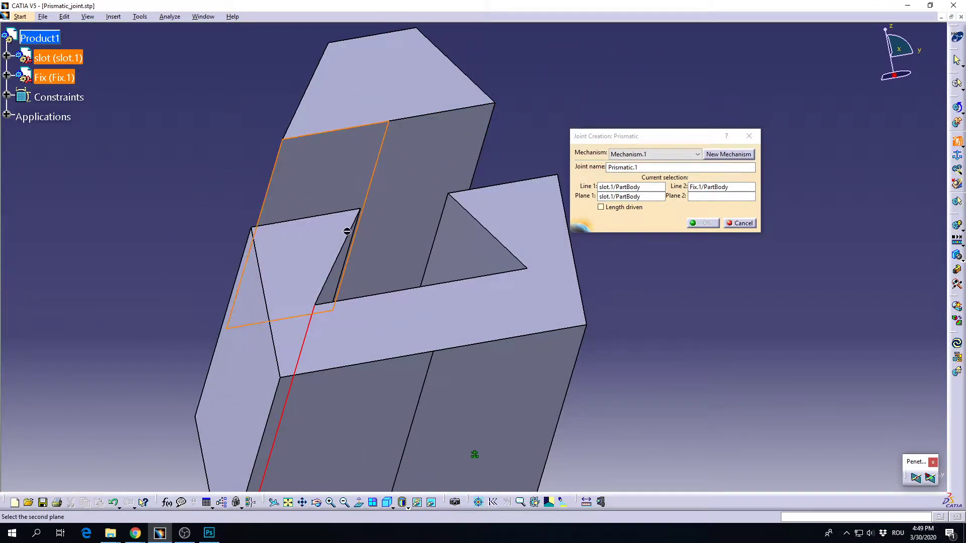
mouse_move(355, 184)
middle_mouse_down()
mouse_move(405, 250)
mouse_move(412, 360)
middle_mouse_up()
left_click(412, 360)
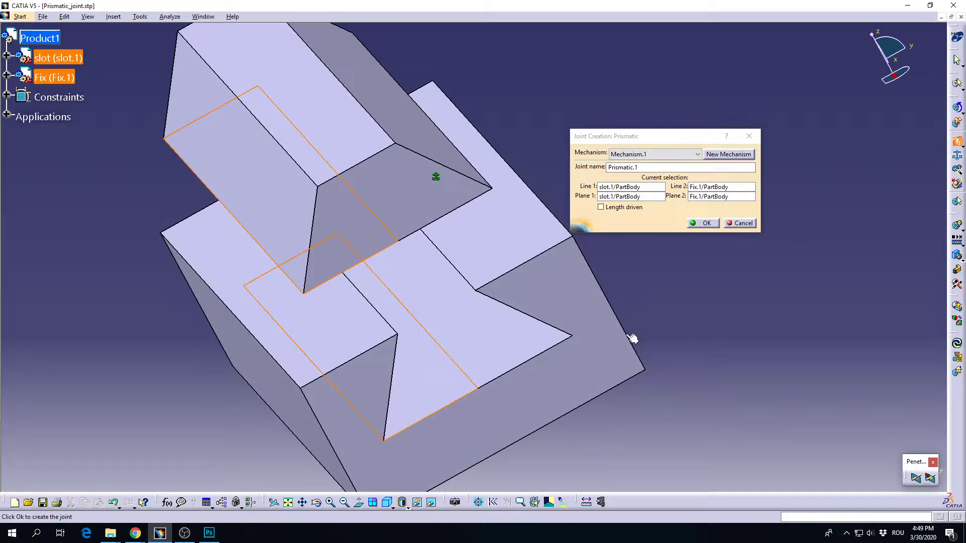
left_click(704, 223)
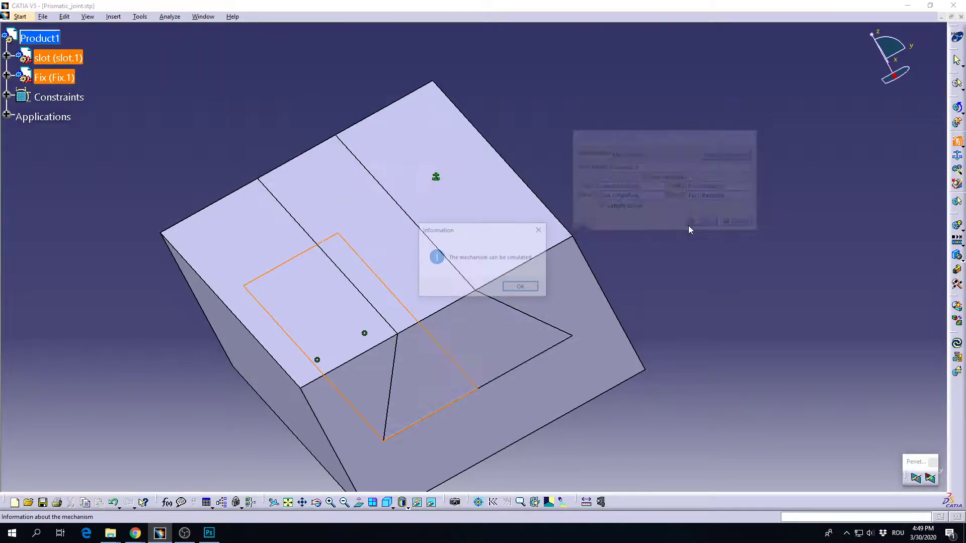
left_click(520, 286)
middle_click_drag(420, 320, 584, 238)
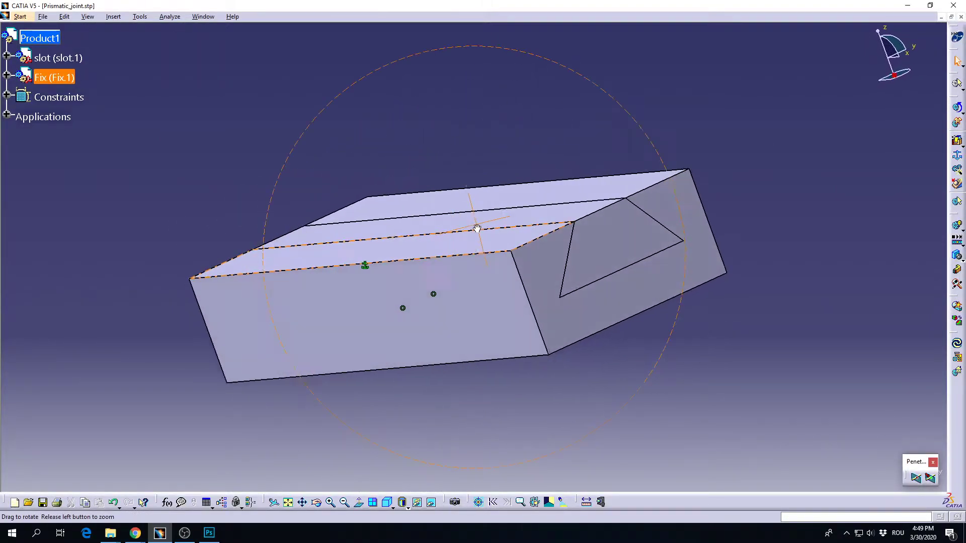
Record Simulation.1 sliding the slot part to -100 with a 0.01 playback step, then close it
left_click(957, 224)
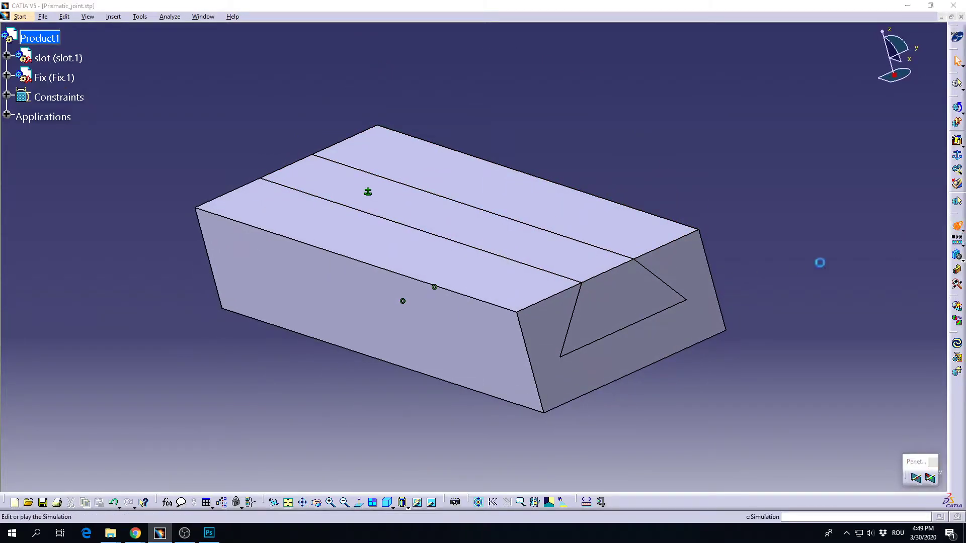
mouse_move(377, 242)
middle_mouse_down()
mouse_move(366, 287)
mouse_move(399, 280)
middle_mouse_up()
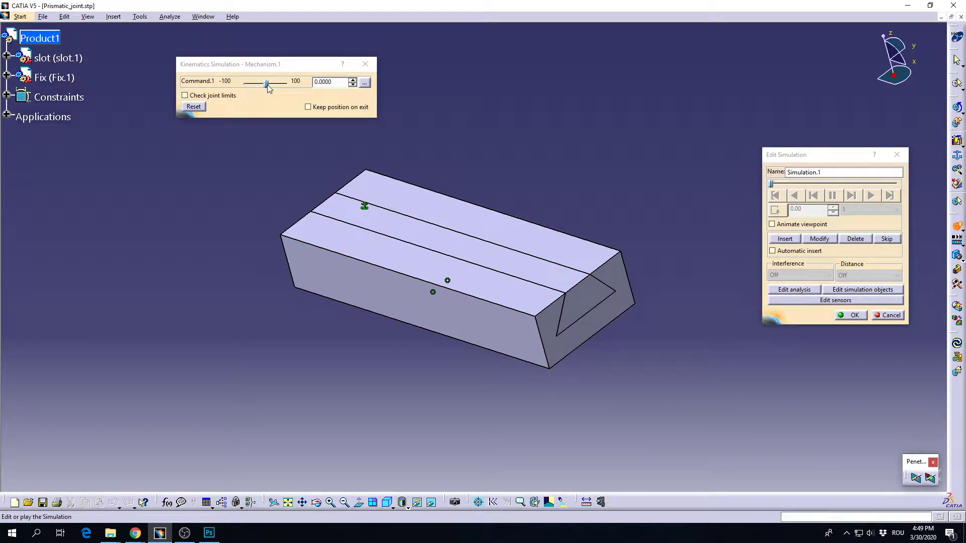
left_click_drag(268, 89, 245, 84)
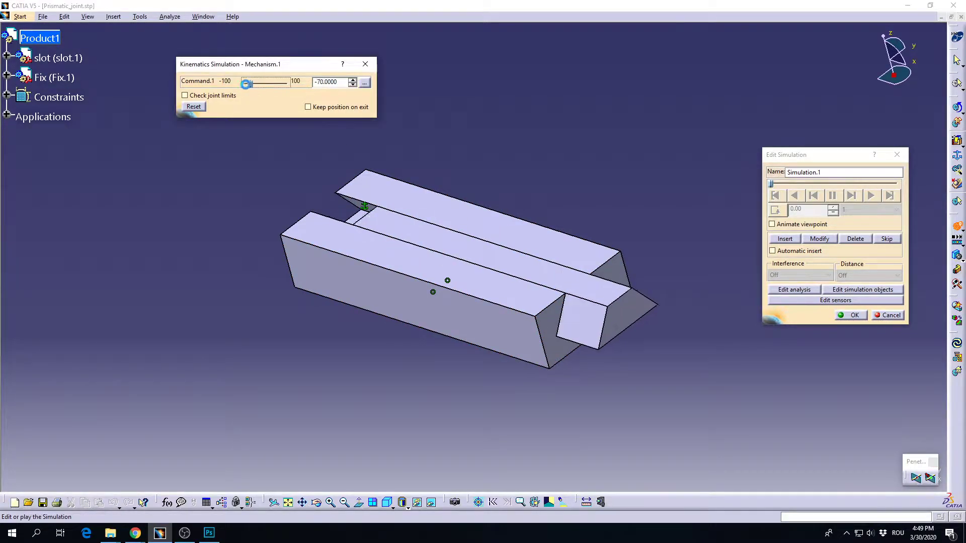
left_click(778, 240)
left_click(874, 210)
left_click(866, 251)
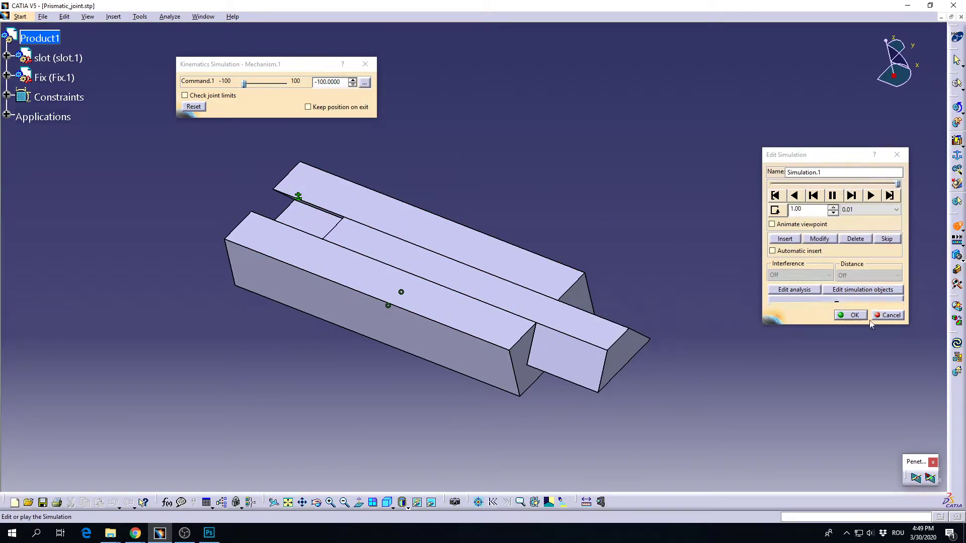
left_click(898, 317)
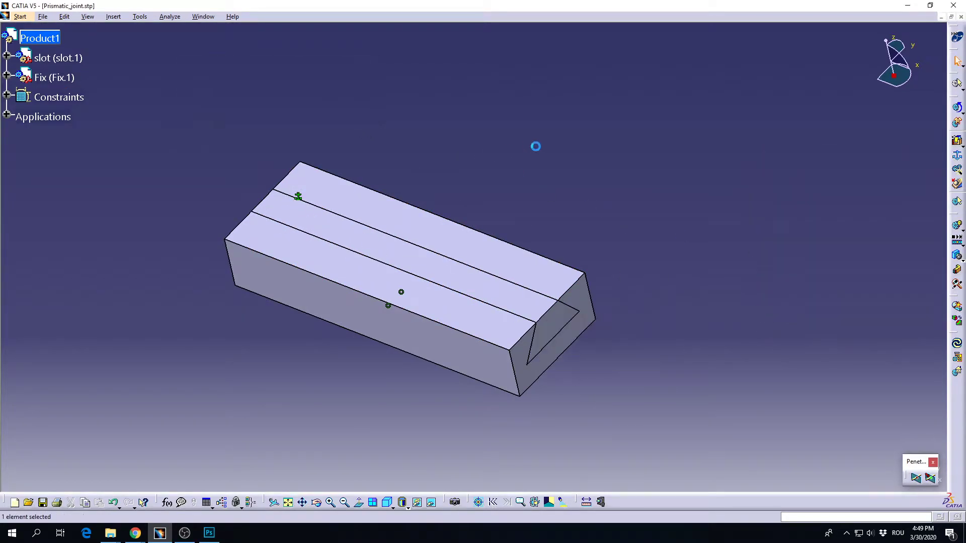
Set Command.1's range to -500 to 500 and record the slot part slid to -500
left_click(956, 227)
left_click(589, 174)
left_click(680, 240)
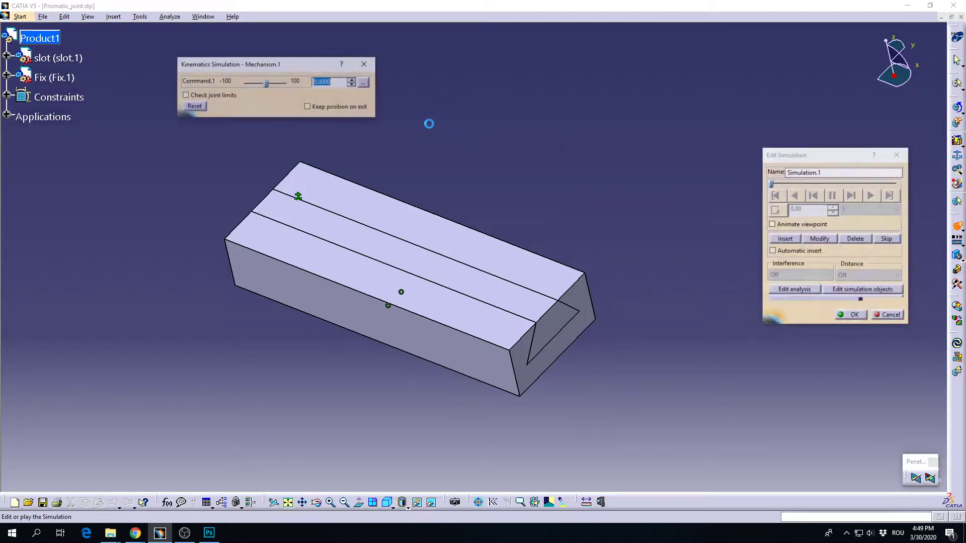
left_click(365, 84)
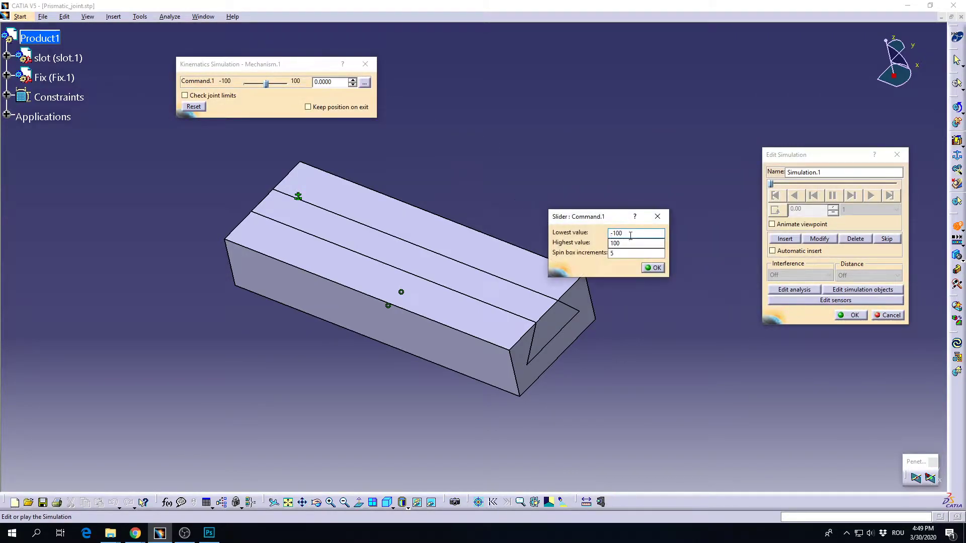
type("-5")
left_click(653, 268)
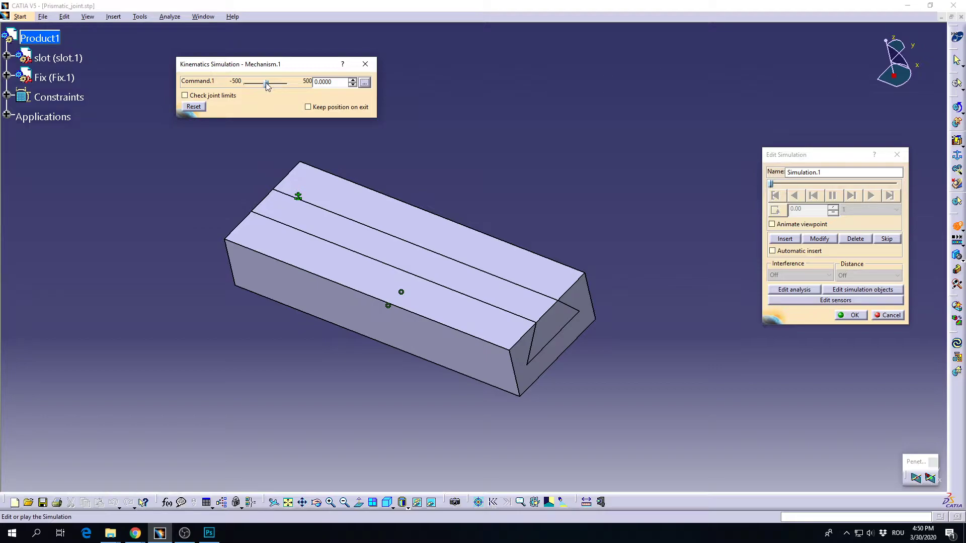
left_click_drag(266, 86, 245, 84)
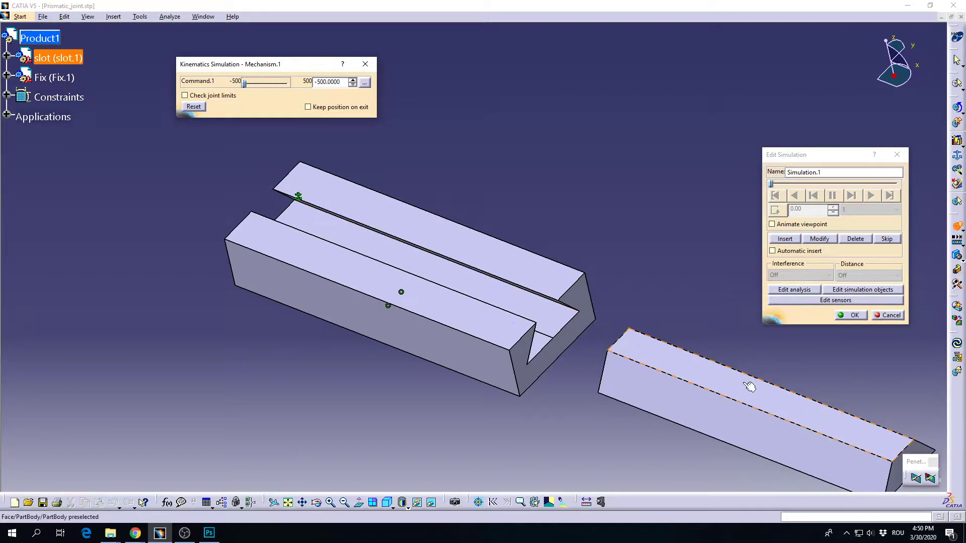
middle_click_drag(555, 345, 554, 302)
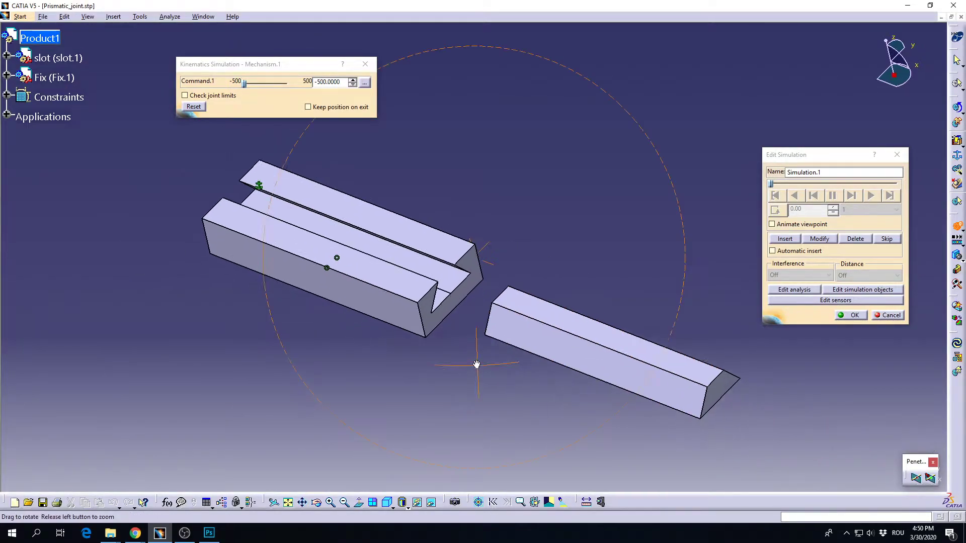
left_click(784, 239)
Replay the simulation at step 0.02, then rewind and replay it at step 0.01
left_click(774, 196)
left_click(896, 210)
left_click(857, 252)
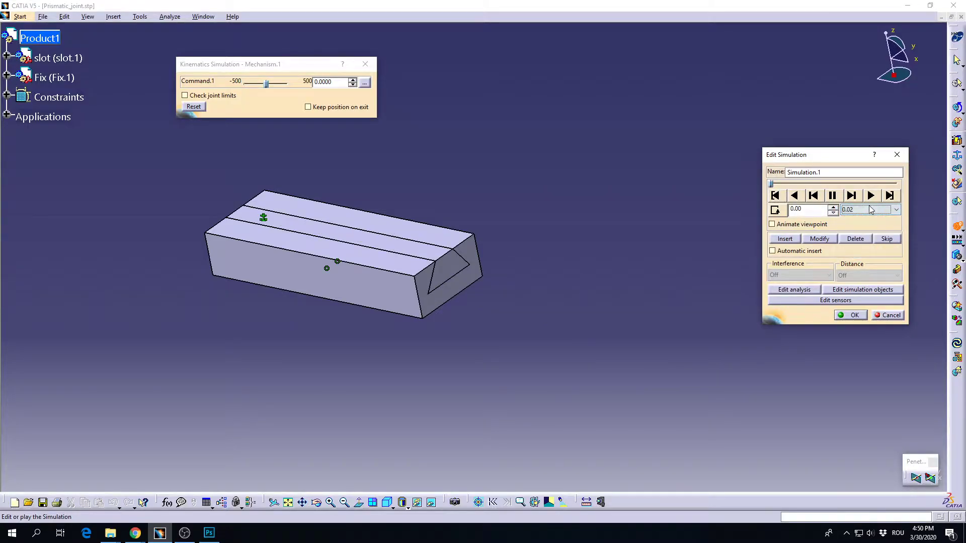
left_click(871, 195)
mouse_move(395, 232)
middle_mouse_down()
mouse_move(530, 296)
mouse_move(485, 280)
middle_mouse_up()
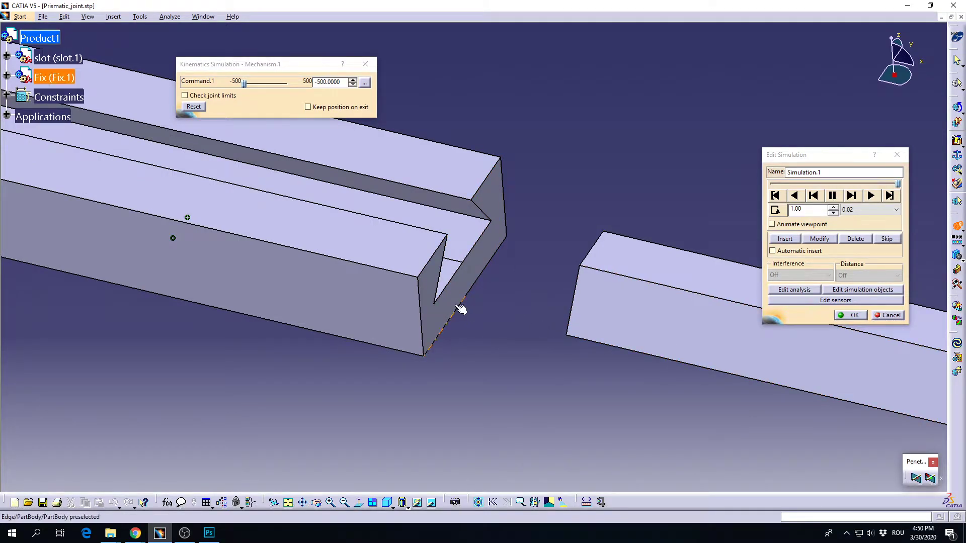
middle_click_drag(359, 271, 530, 355, "ctrl")
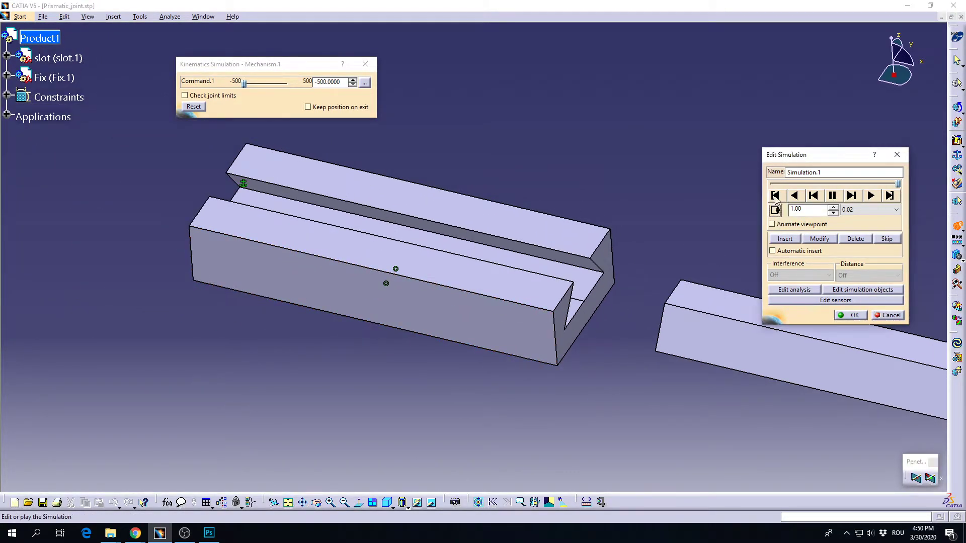
left_click(775, 195)
left_click(896, 210)
left_click(847, 257)
left_click(871, 195)
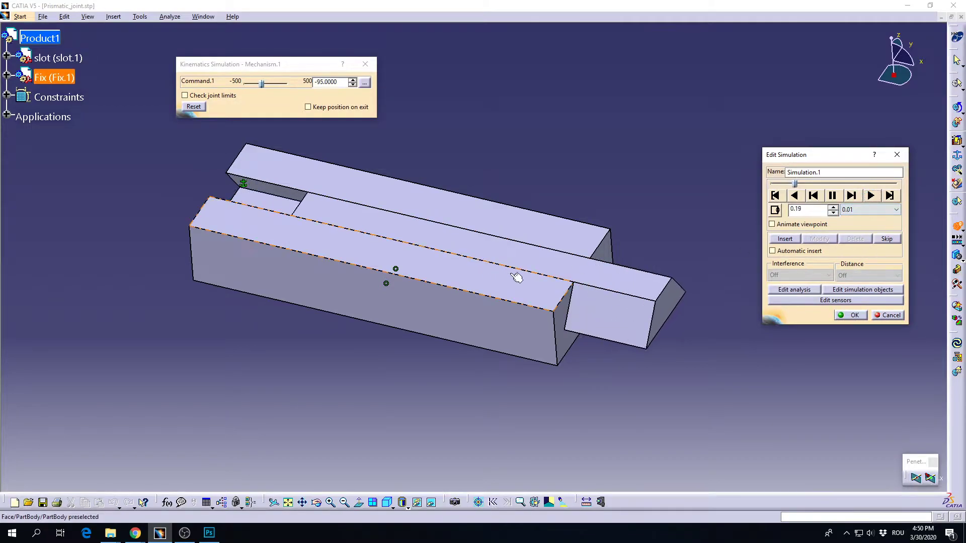
Close the simulation and delete the Prismatic.1 joint from Mechanism.1's Joints
left_click(854, 316)
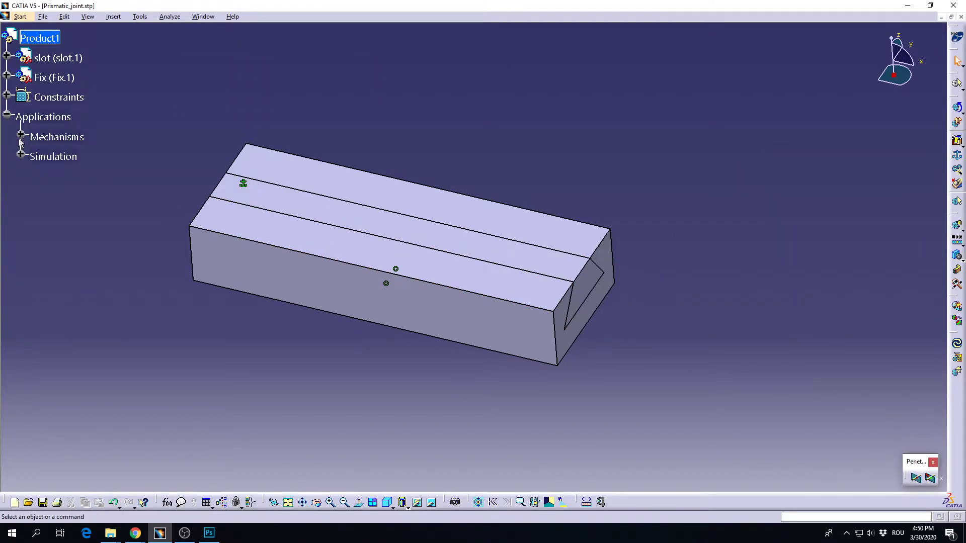
left_click(21, 136)
left_click(34, 154)
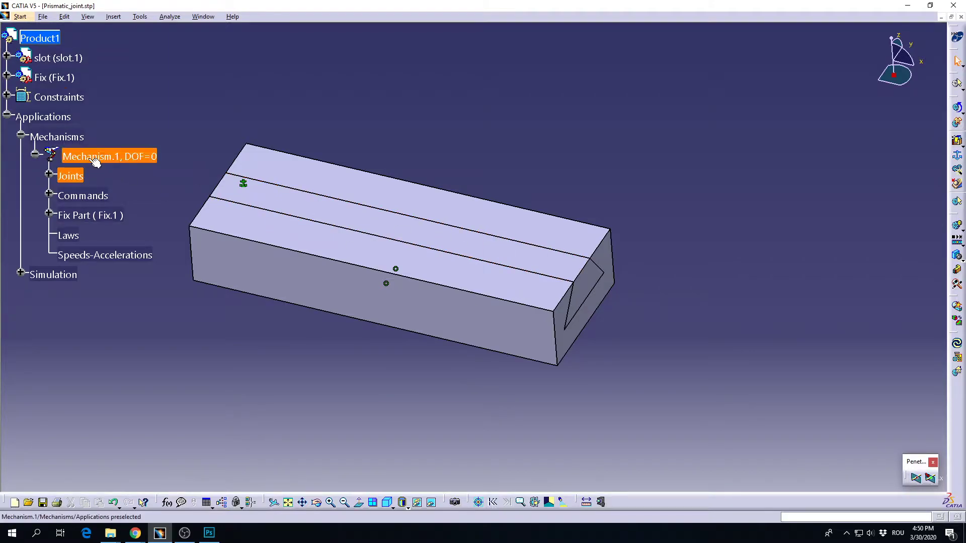
left_click(49, 173)
left_click(115, 196)
key("Delete")
key("Return")
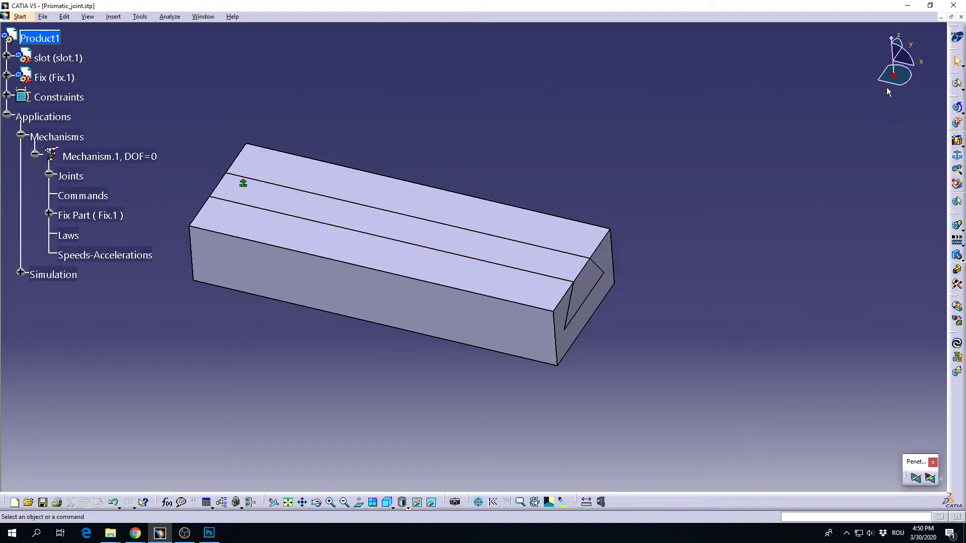
Pull the slot part up away from the fixed base with the compass
left_click(492, 250)
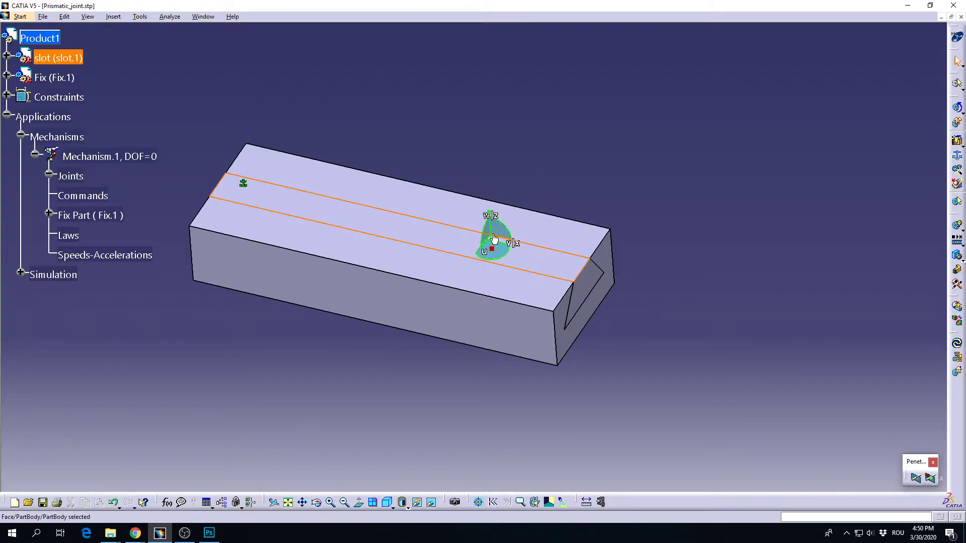
left_click_drag(493, 239, 492, 163)
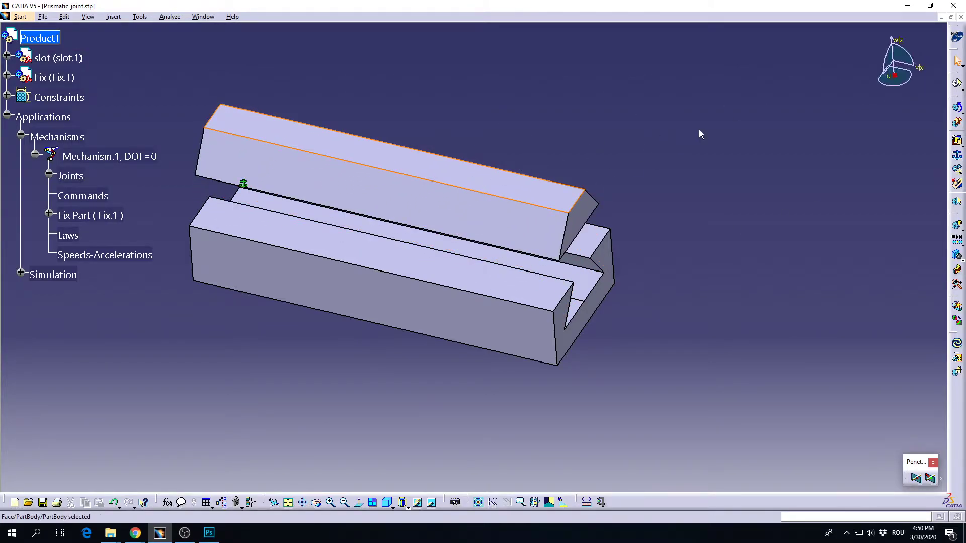
middle_click_drag(619, 350, 612, 295)
left_click(790, 270)
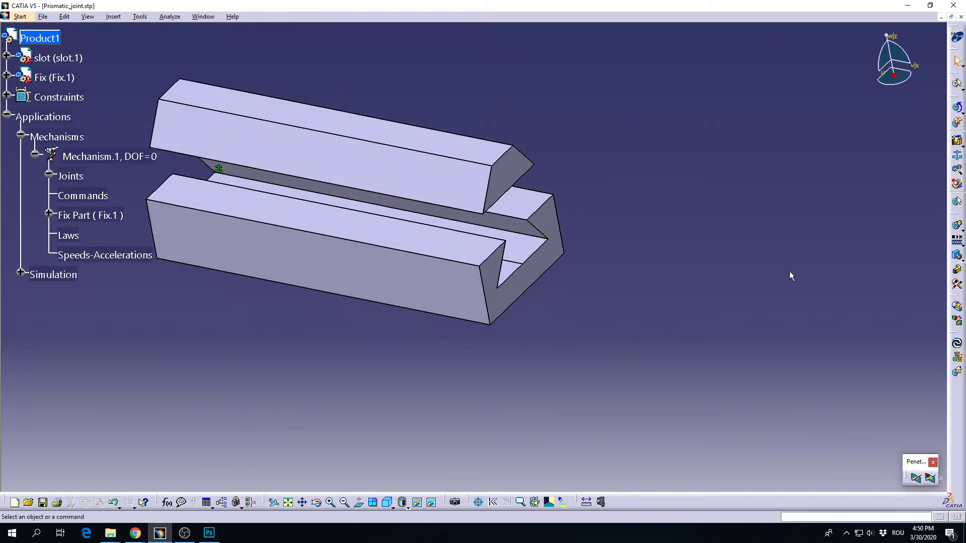
left_click(958, 141)
Recreate Prismatic.1 from the slot and base edges and faces, seating the slot back on the base
mouse_move(452, 226)
middle_mouse_down()
mouse_move(475, 304)
mouse_move(427, 200)
middle_mouse_up()
left_click(439, 199)
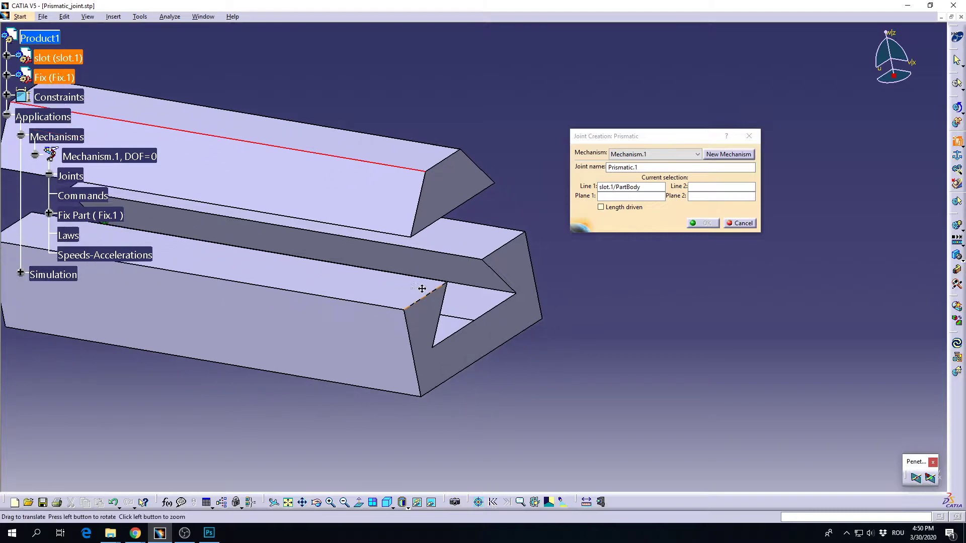
middle_click_drag(423, 286, 370, 305)
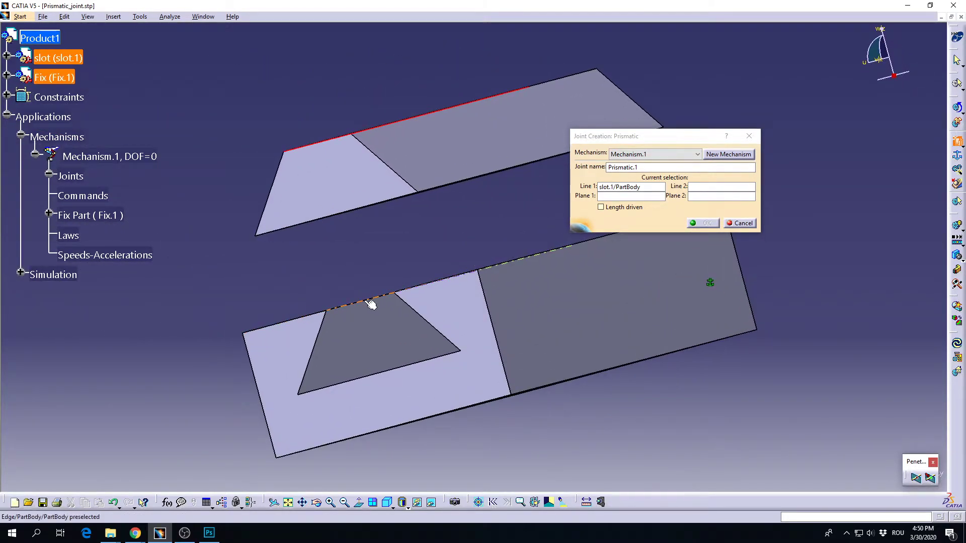
left_click(371, 304)
middle_click_drag(302, 259, 430, 209)
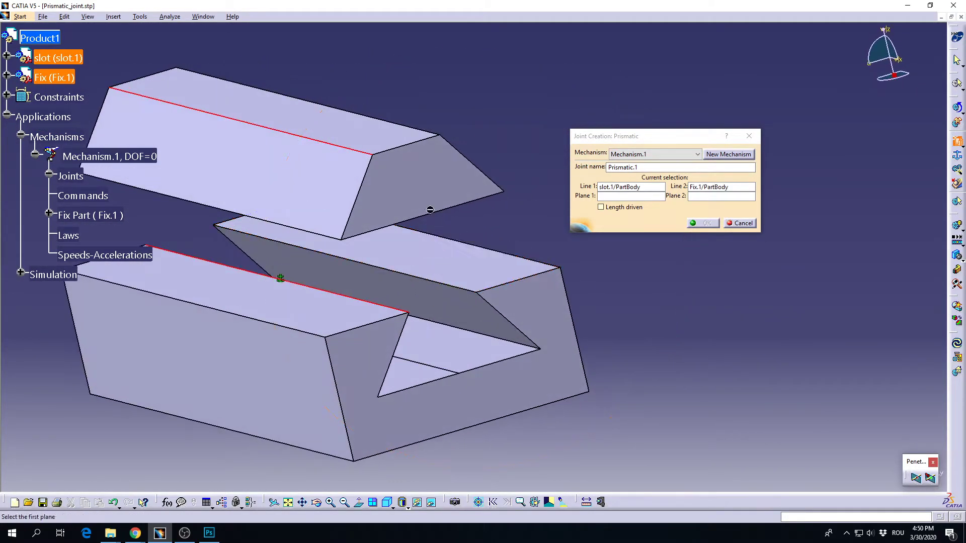
left_click(338, 171)
middle_click_drag(388, 244, 344, 288)
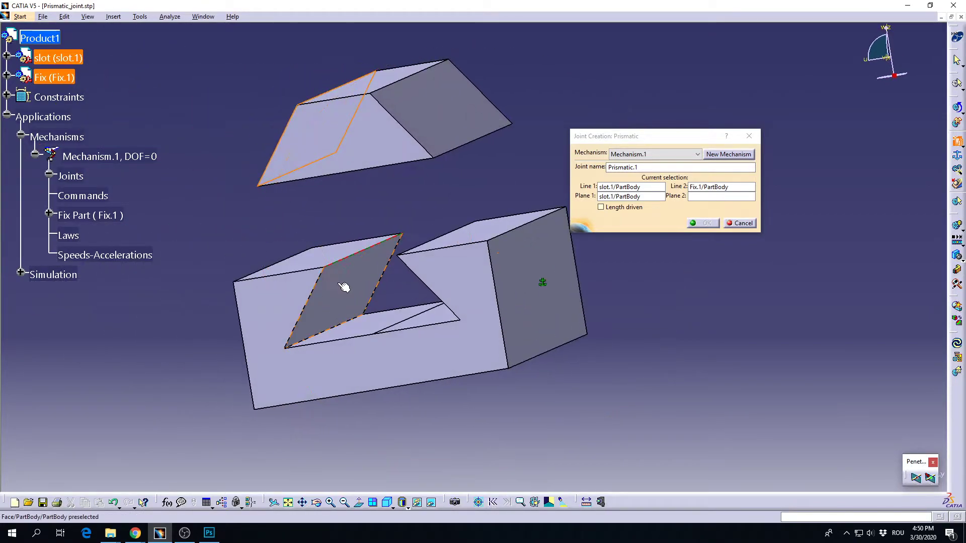
left_click(703, 223)
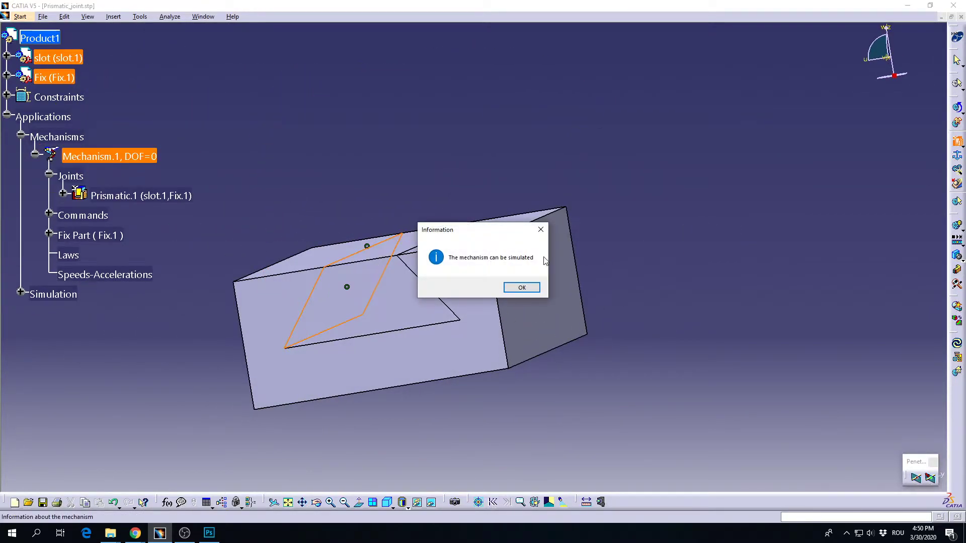
left_click(528, 287)
mouse_move(394, 297)
middle_mouse_down()
mouse_move(487, 309)
mouse_move(508, 322)
middle_mouse_up()
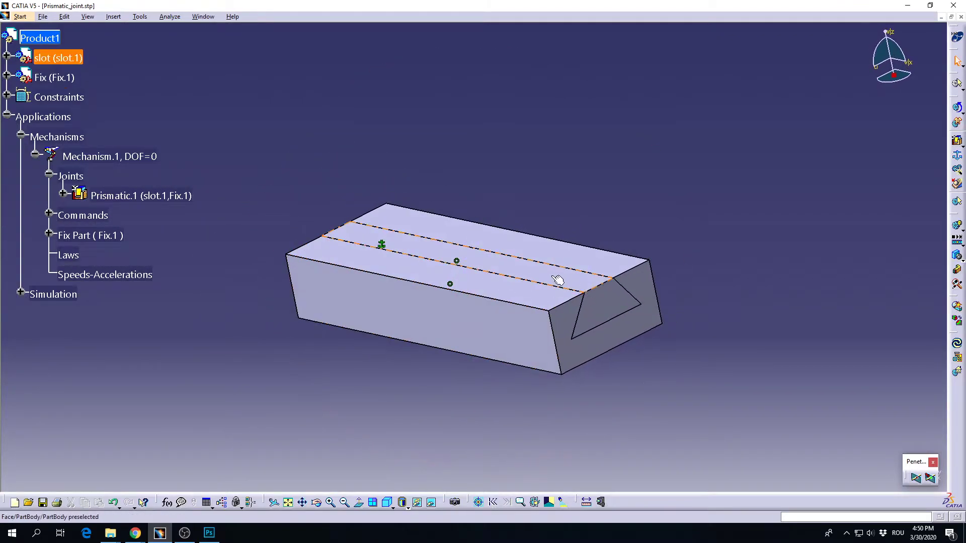
left_click(957, 225)
Simulate Mechanism.1 by sliding the slot part to 100, then close the simulation
double_click(599, 175)
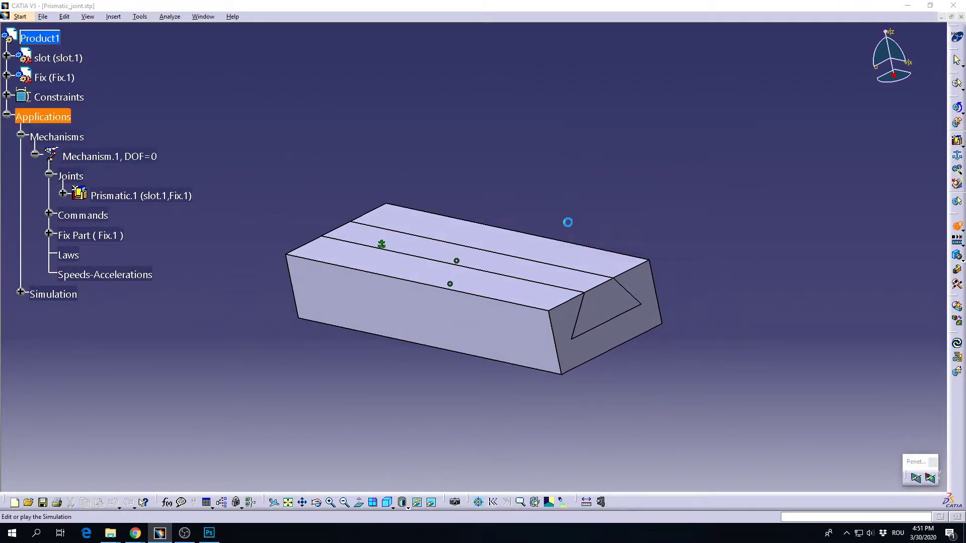
left_click_drag(271, 87, 201, 85)
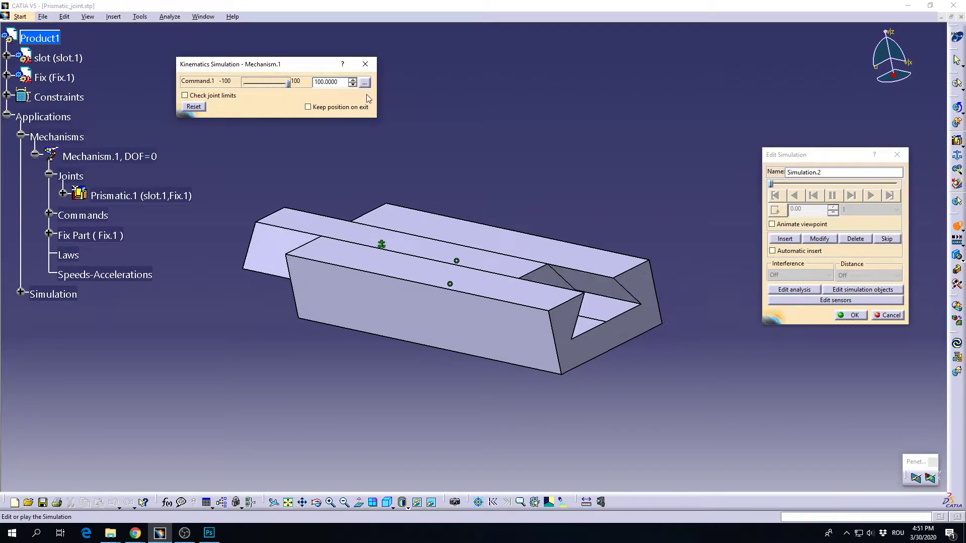
left_click(888, 315)
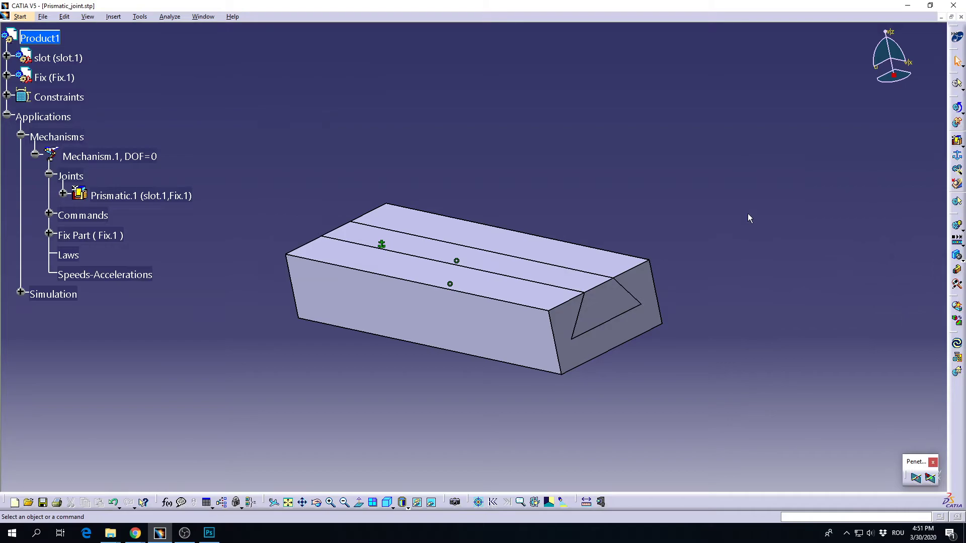
Close the Prismatic_joint document and load Product1 from the Catia files folder
left_click(961, 19)
left_click(476, 288)
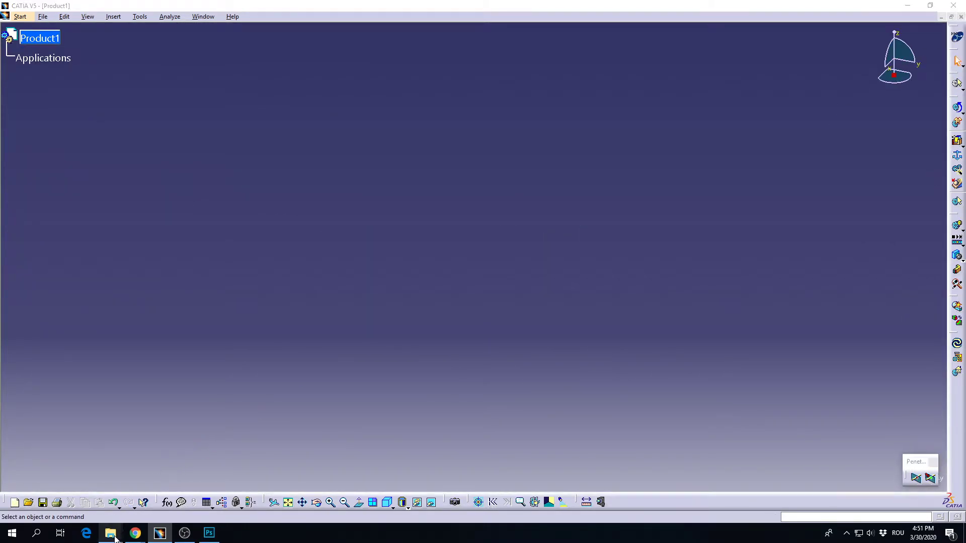
mouse_move(111, 533)
left_click(53, 490)
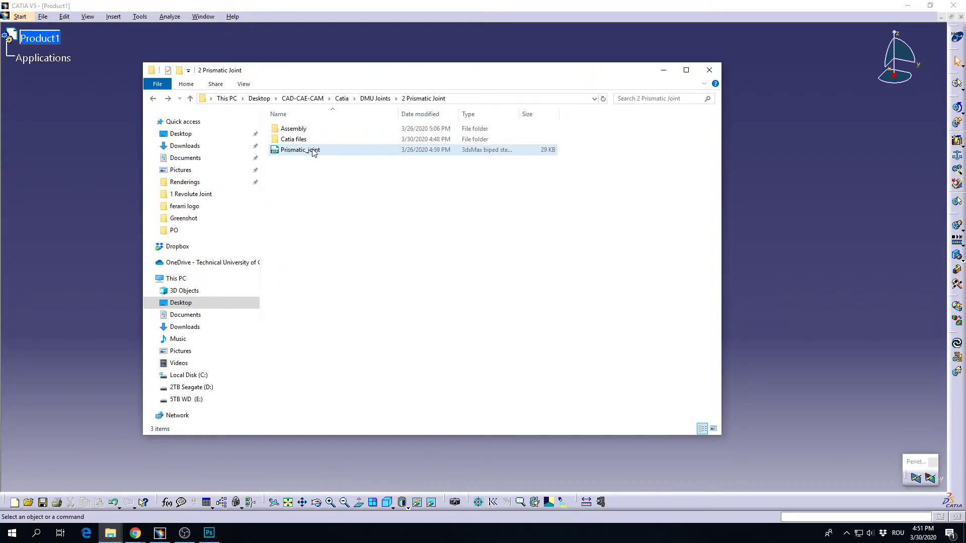
double_click(300, 140)
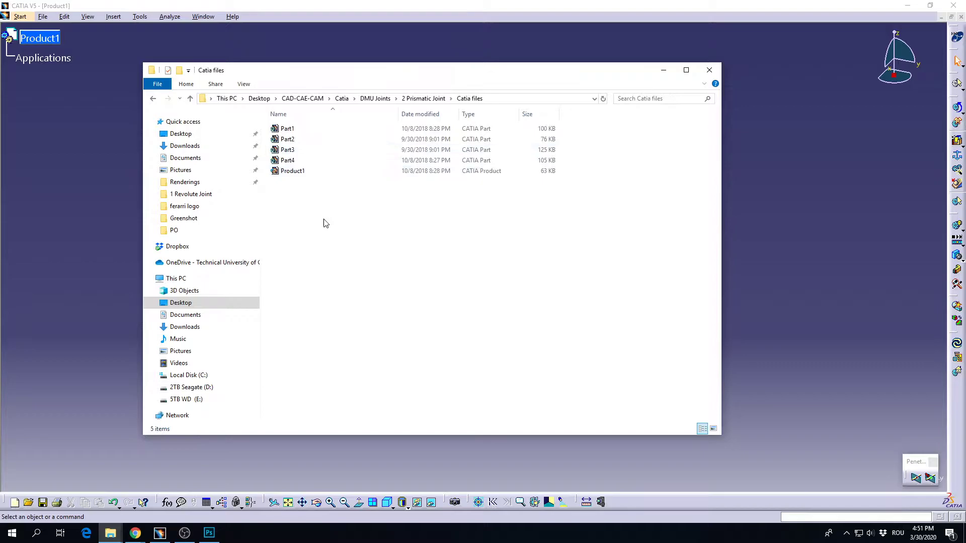
left_click(298, 161)
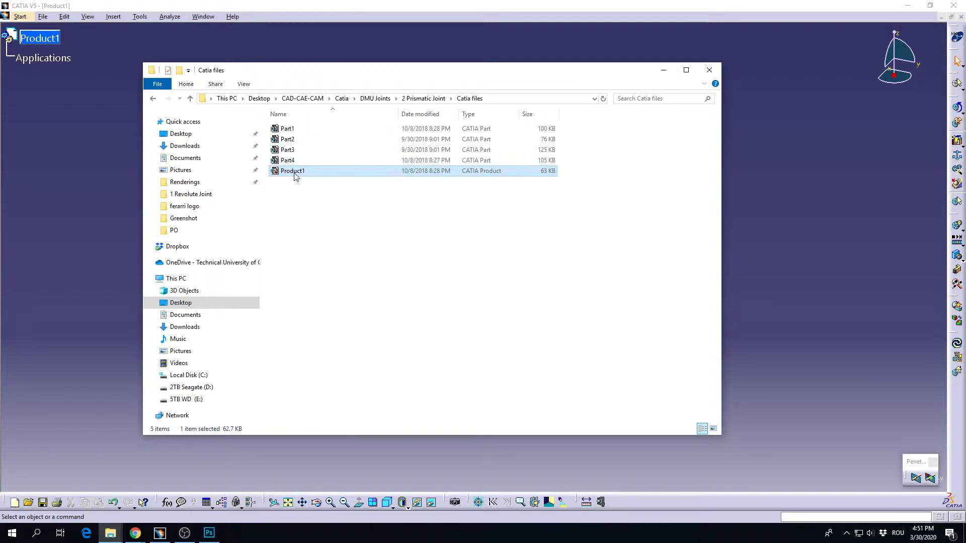
left_click_drag(294, 175, 753, 222)
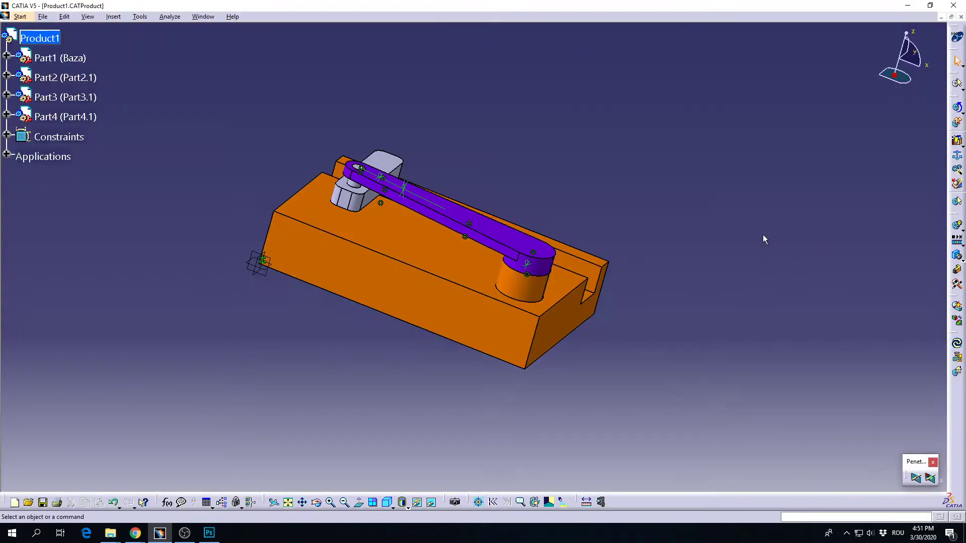
List Mechanism.1's joints and test-move the slider block through Prismatic.4's manipulator
middle_click_drag(696, 227, 577, 285)
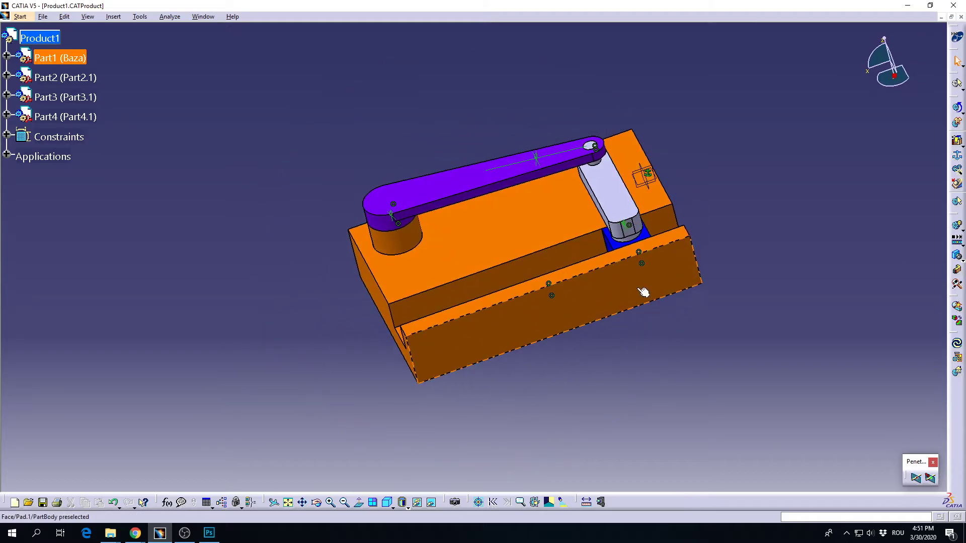
left_click(7, 154)
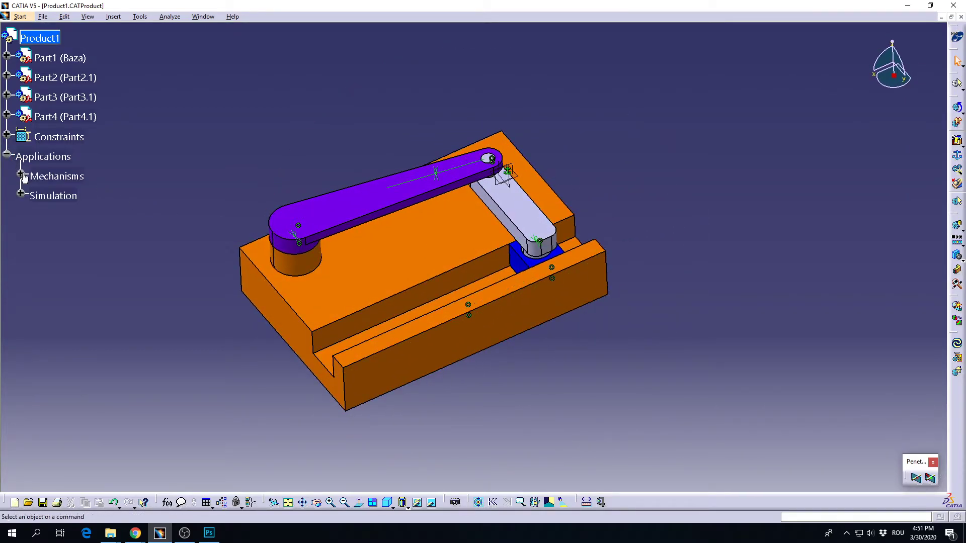
left_click(21, 175)
left_click(34, 194)
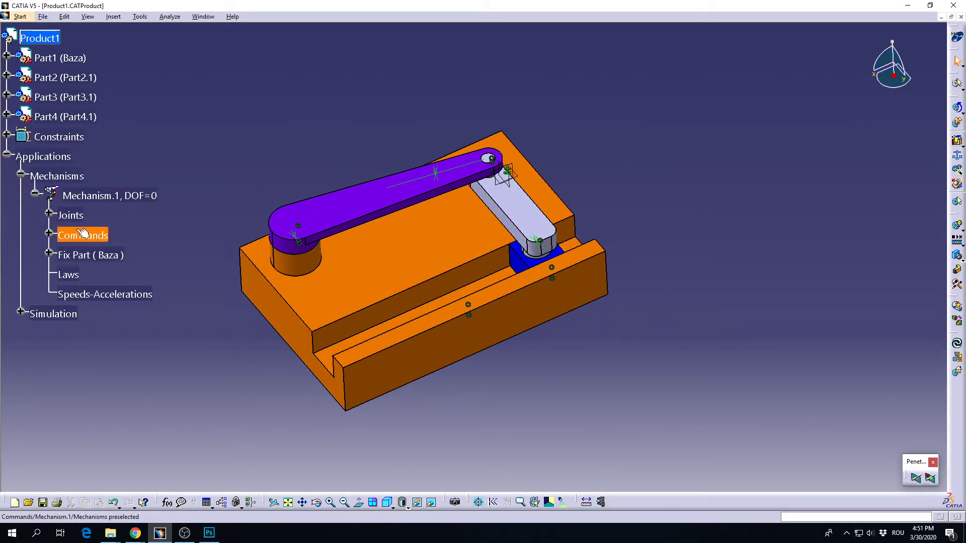
left_click(49, 213)
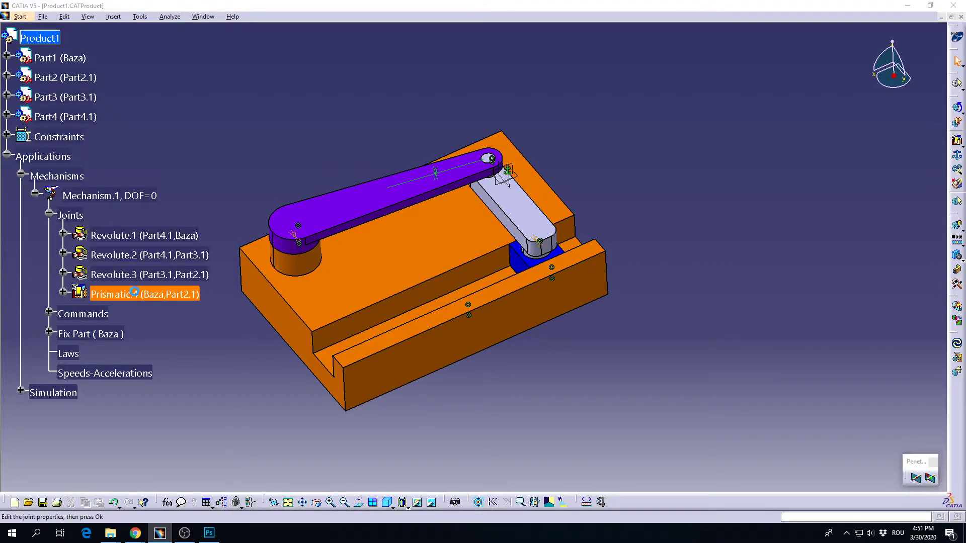
double_click(516, 320)
middle_click_drag(517, 321, 513, 200)
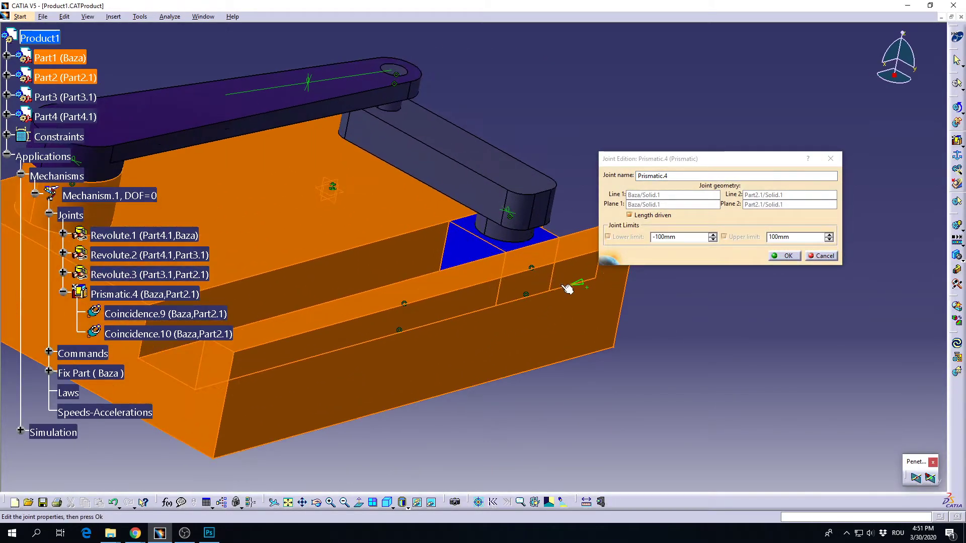
left_click_drag(567, 288, 578, 286)
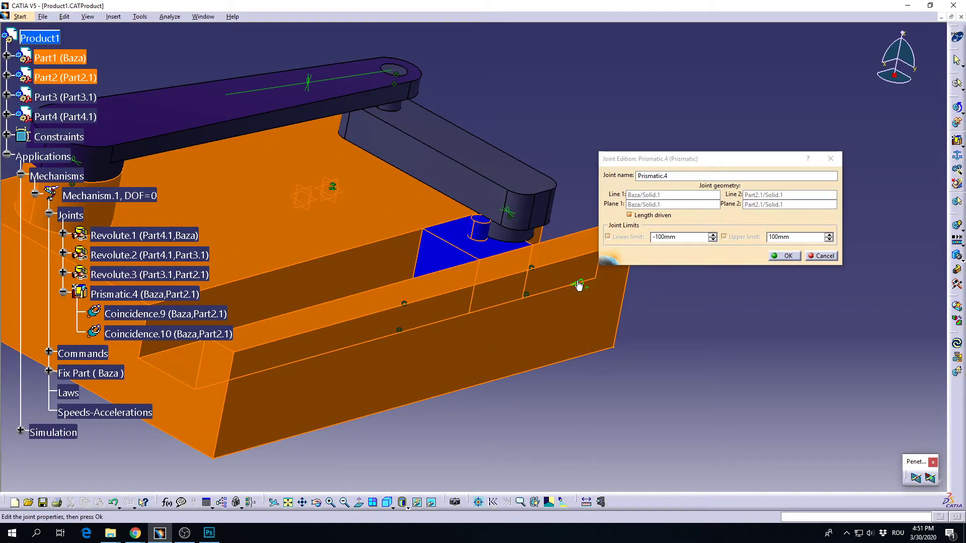
left_click(784, 256)
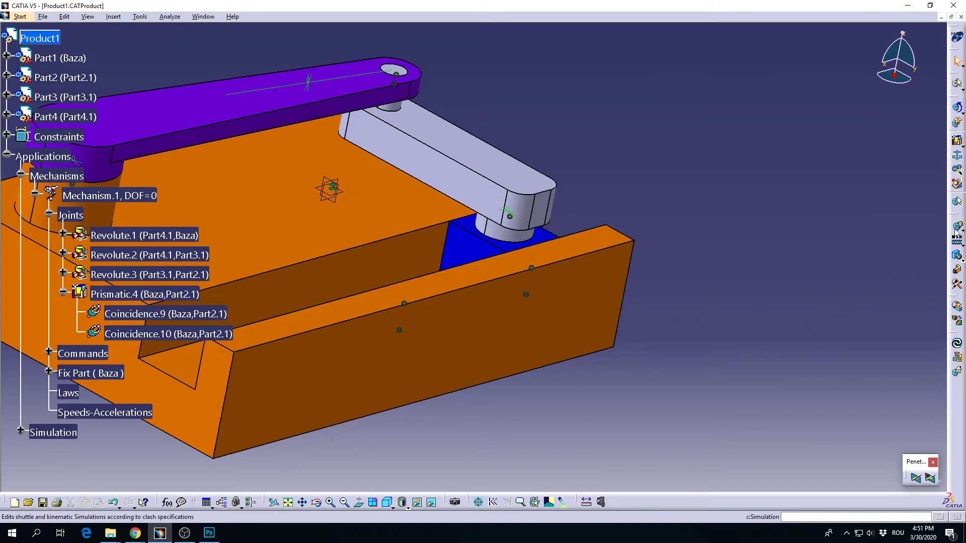
Drive Command.1 to 100, replay Mechanism.1 at step 0.01 with looping, then close
left_click(958, 226)
double_click(597, 176)
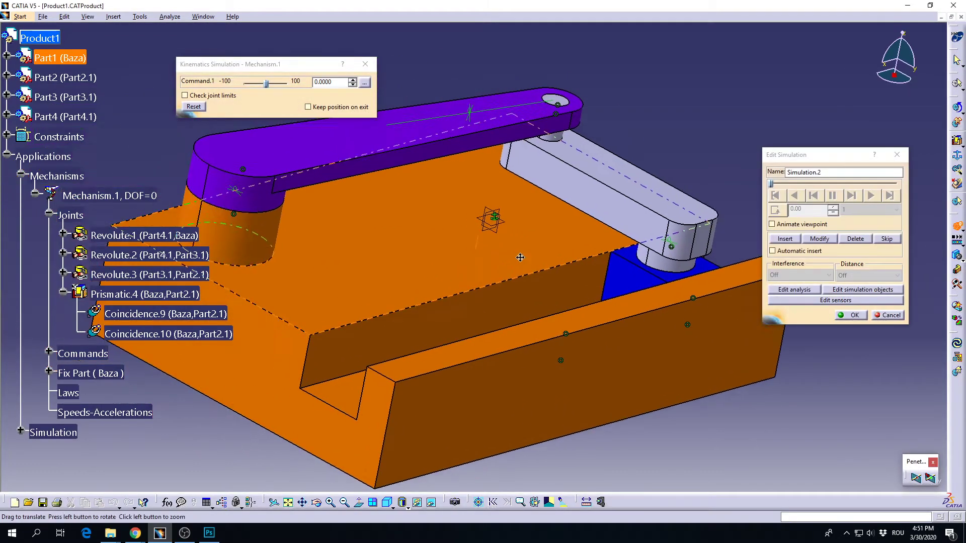
left_click_drag(268, 86, 671, 204)
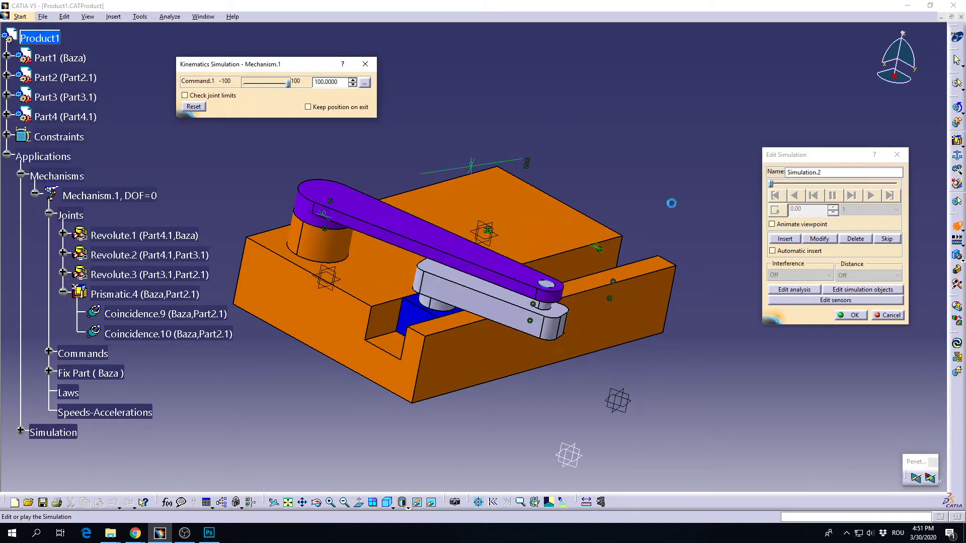
left_click(790, 240)
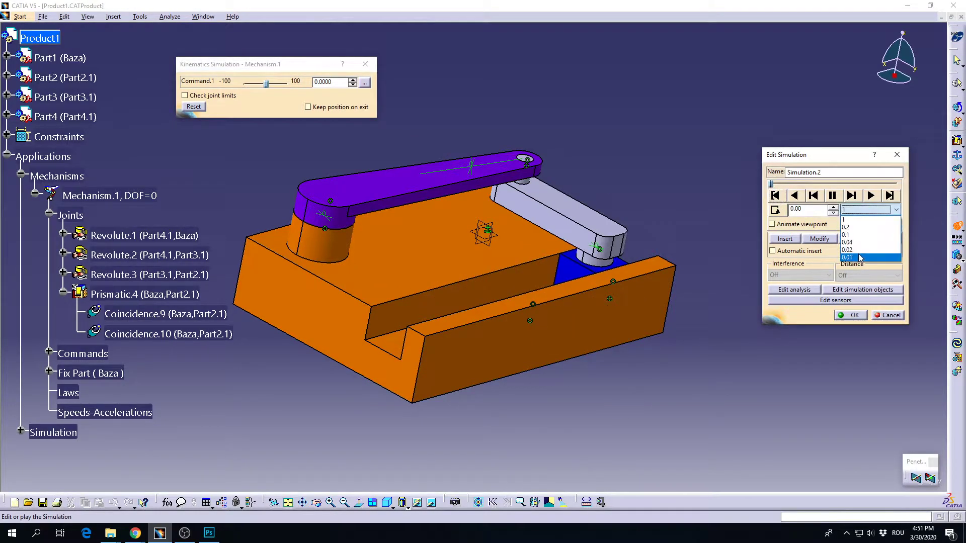
left_click(855, 233)
left_click(871, 196)
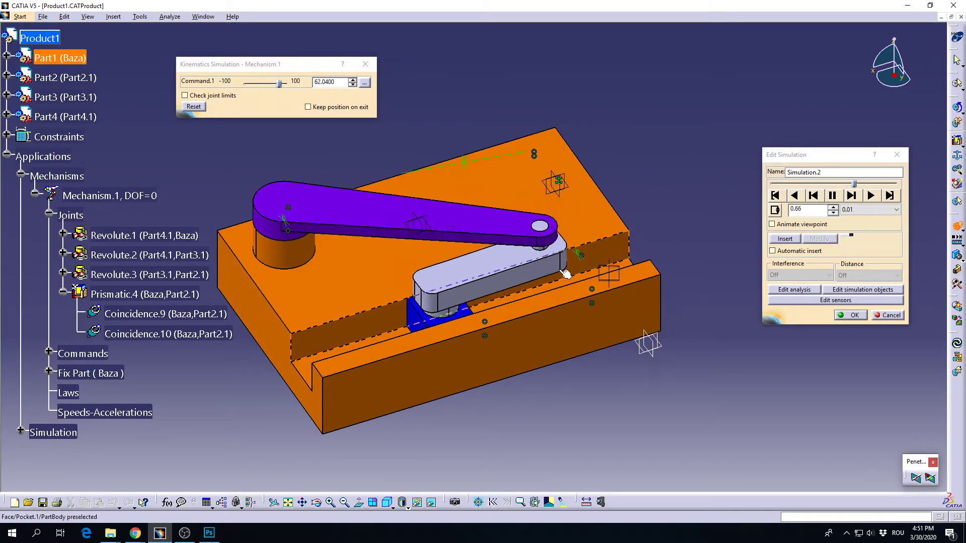
left_click(775, 212)
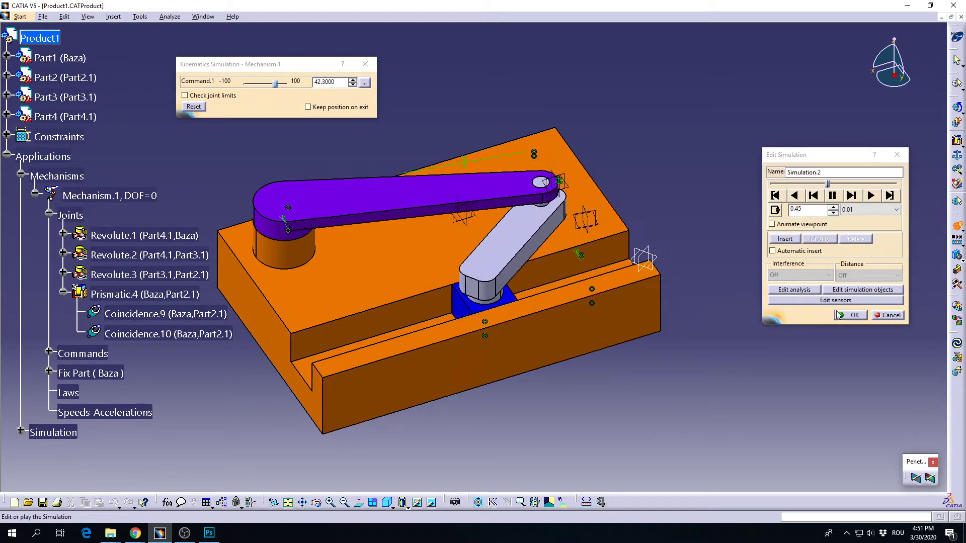
left_click(889, 315)
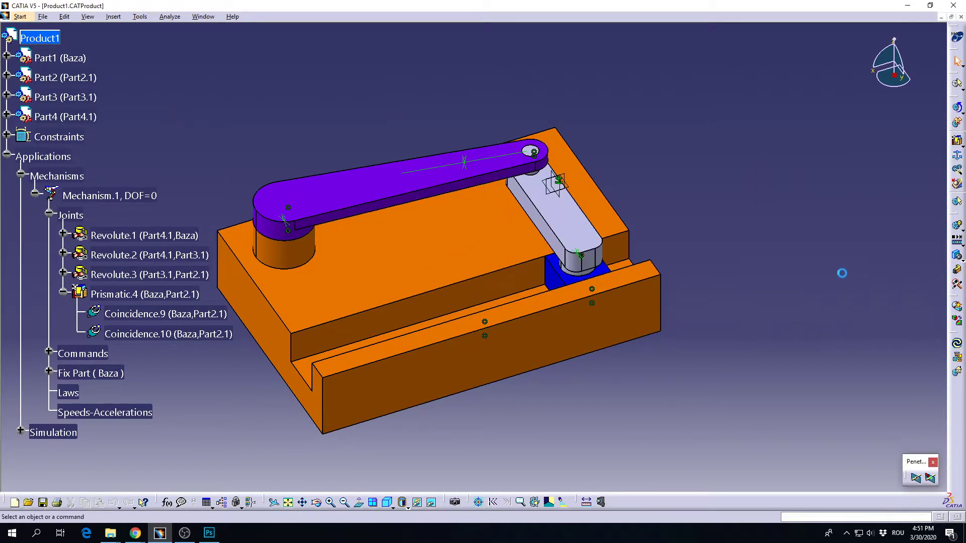
Delete the four existing joints, Revolute.1 through Prismatic.4, from Mechanism.1
left_click(958, 150)
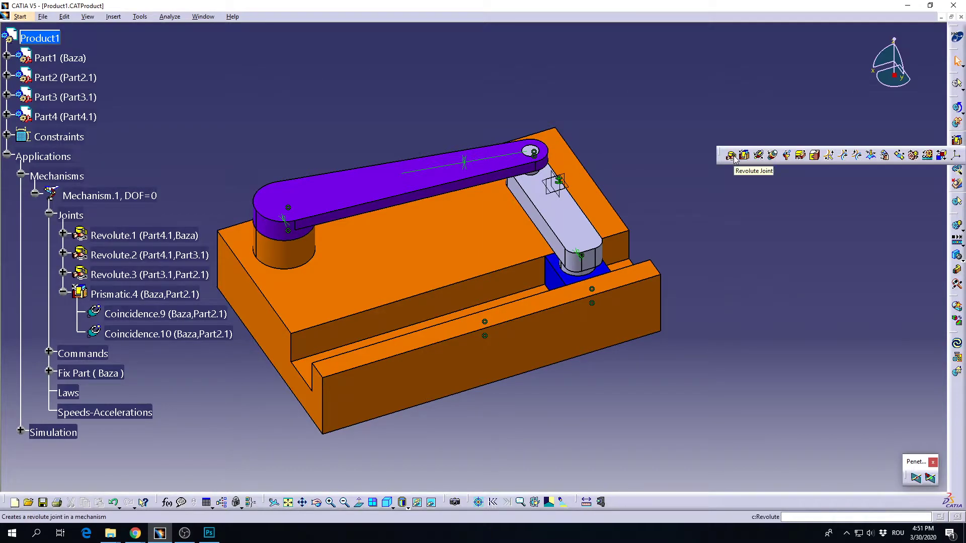
left_click(133, 237)
left_click(151, 294, "shift")
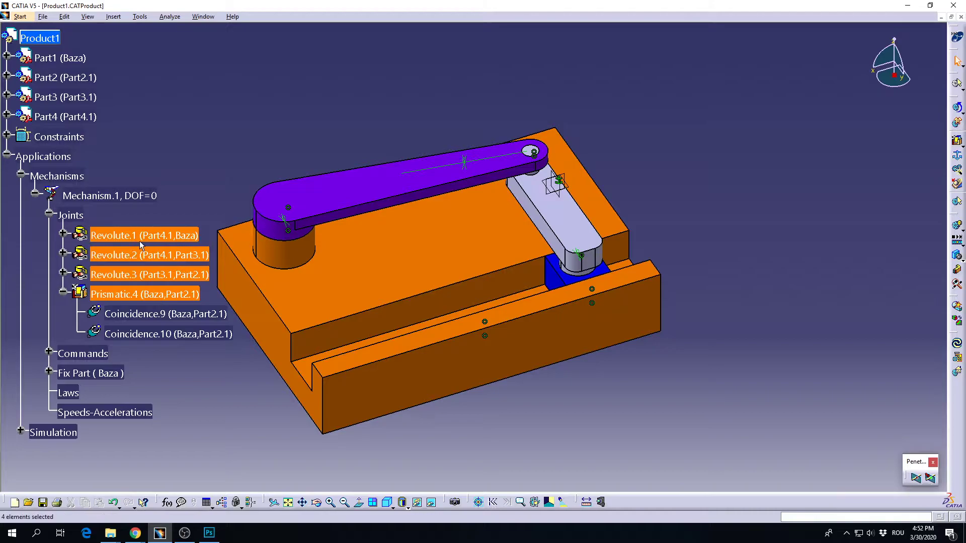
key("Delete")
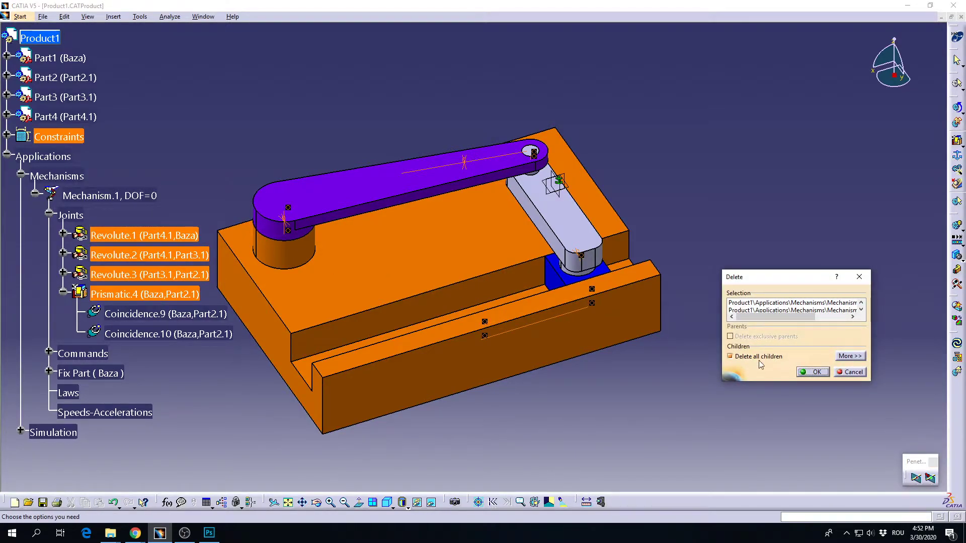
left_click(811, 372)
Delete the old Fix constraint on Baza under Fix Part
middle_click_drag(671, 295, 498, 302)
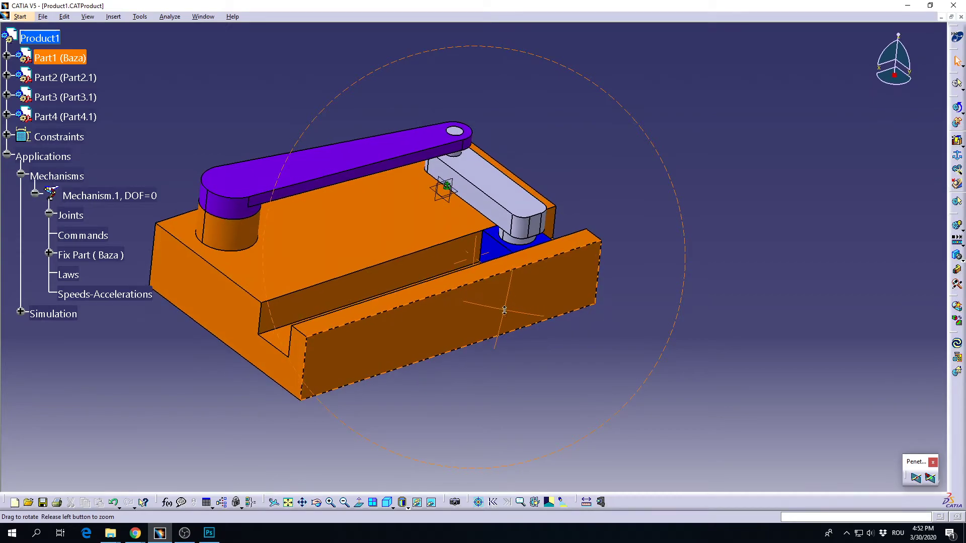
left_click(48, 253)
left_click(115, 274)
key("Delete")
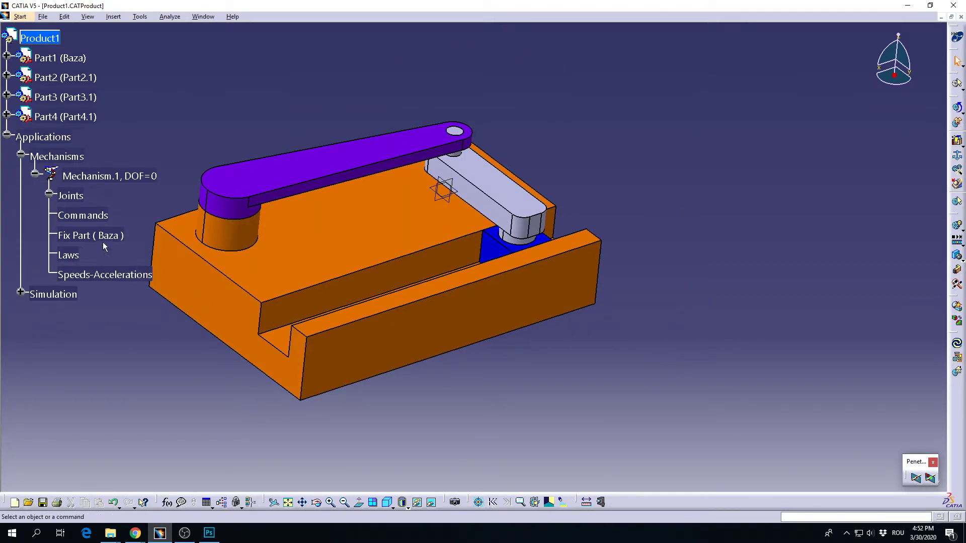
Set Baza as the mechanism's fixed part (Fix.11) and orbit to check the assembly
left_click(958, 158)
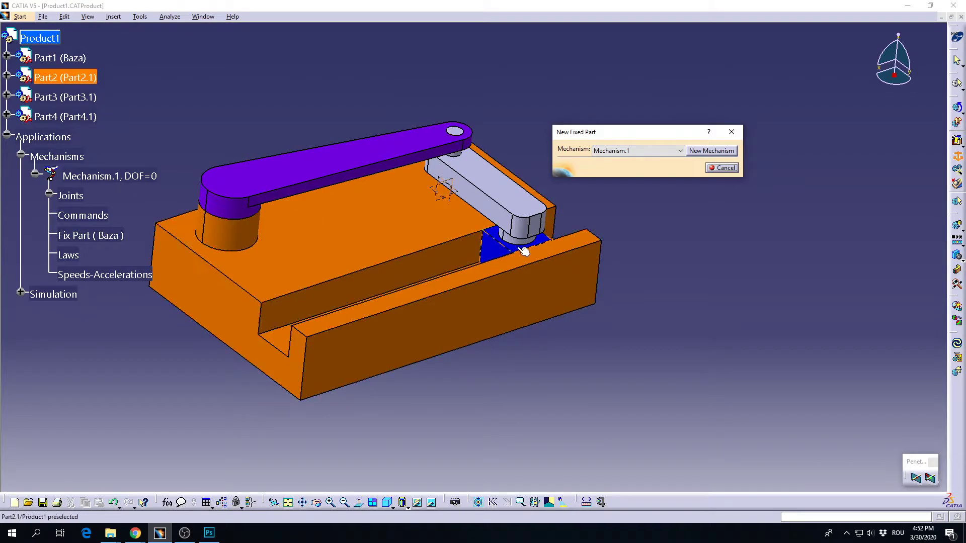
left_click(547, 279)
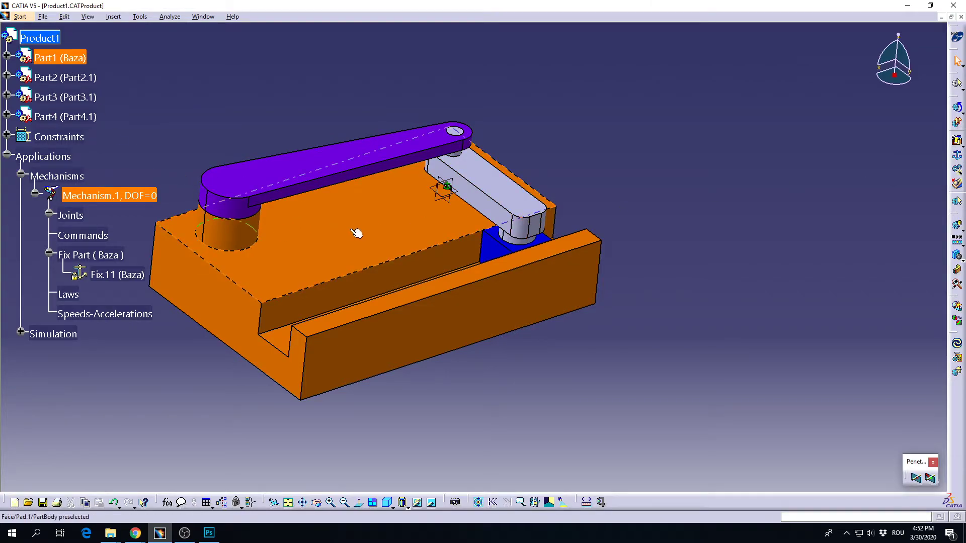
middle_click_drag(357, 233, 374, 346)
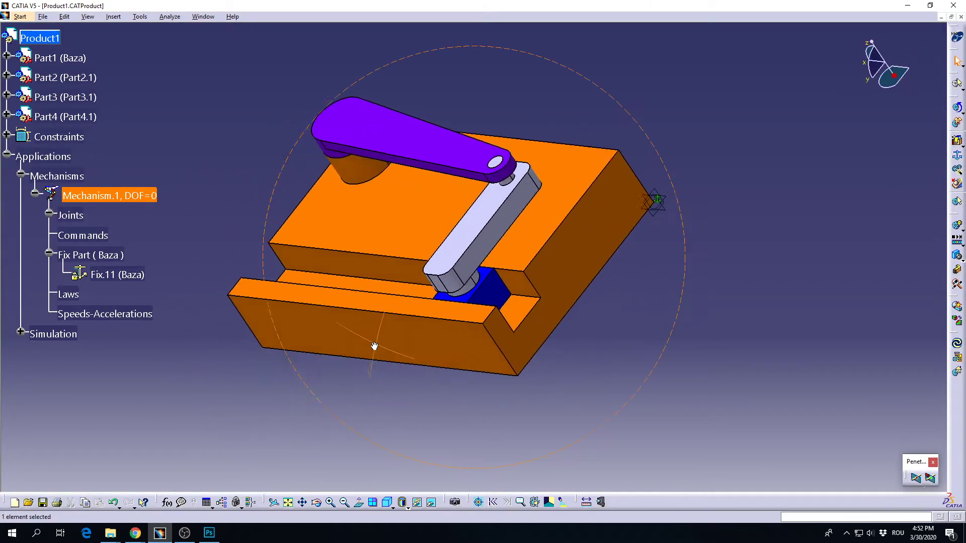
middle_click_drag(374, 346, 586, 284)
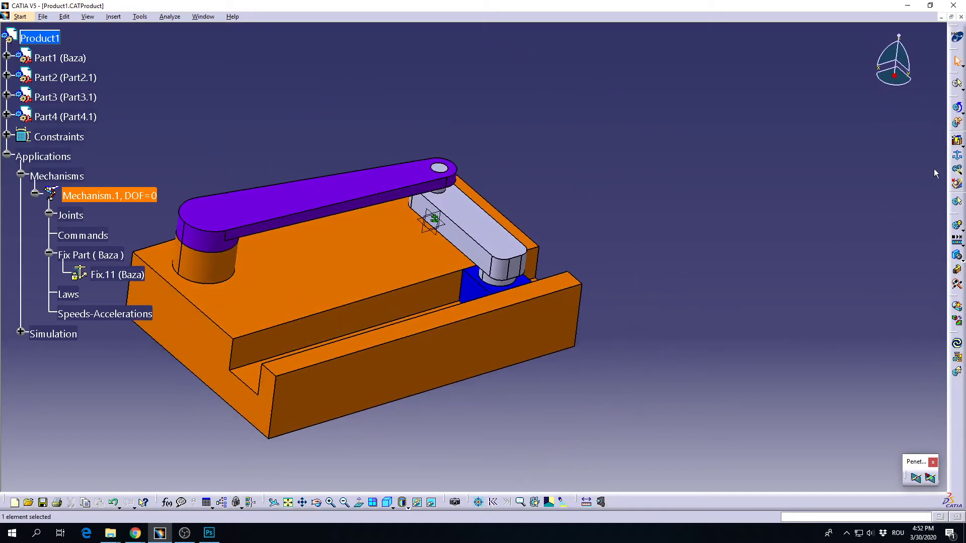
Start a prismatic joint on Baza's slot line and hide the blue slider block
left_click(956, 154)
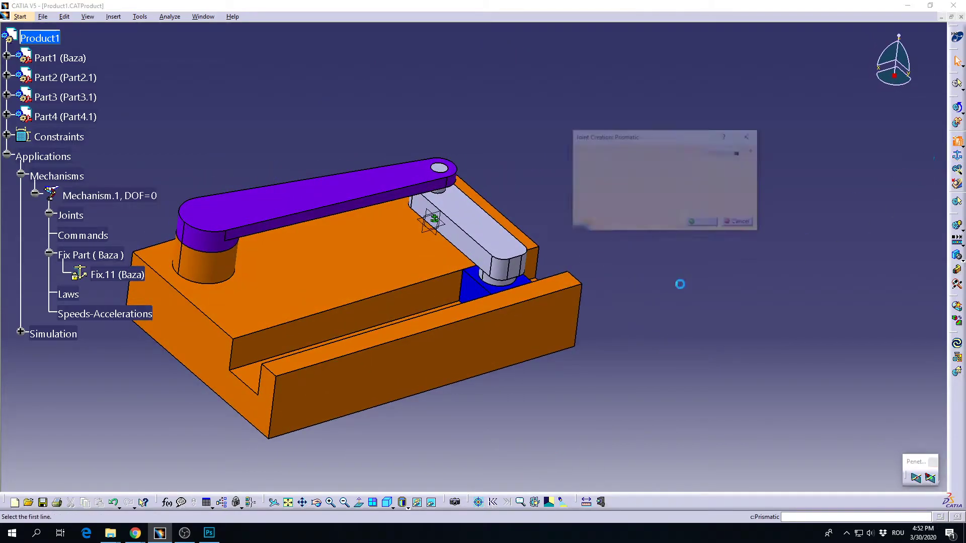
mouse_move(525, 323)
middle_mouse_down("ctrl")
mouse_move(426, 278)
mouse_move(500, 276)
mouse_move(565, 242)
mouse_move(572, 288)
mouse_move(376, 276)
mouse_move(423, 290)
middle_mouse_up("ctrl")
left_click(411, 277)
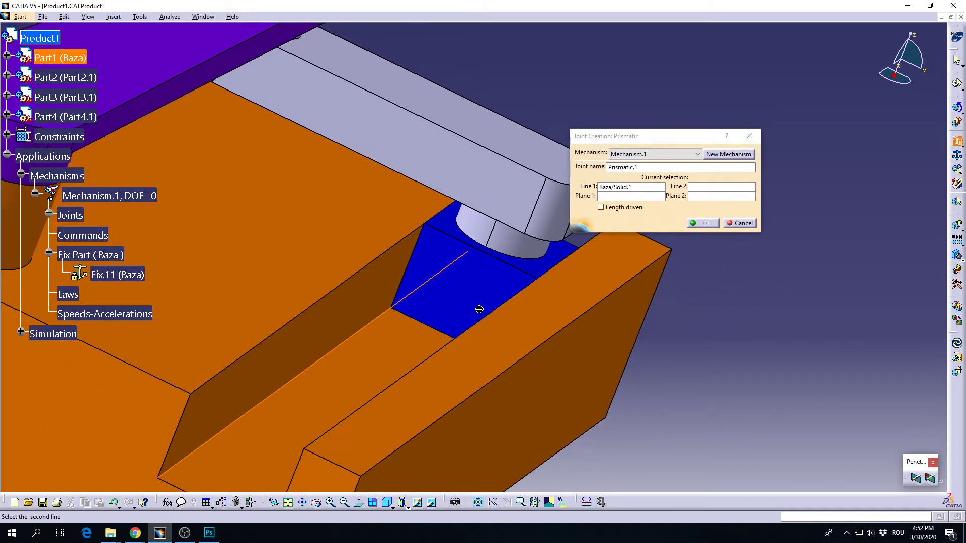
middle_click_drag(479, 309, 381, 264)
right_click(403, 249)
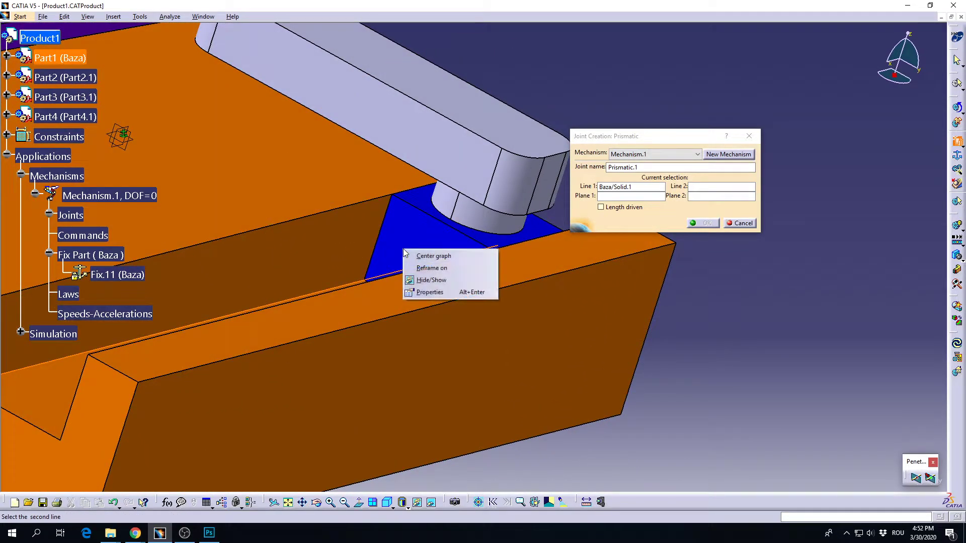
left_click(432, 281)
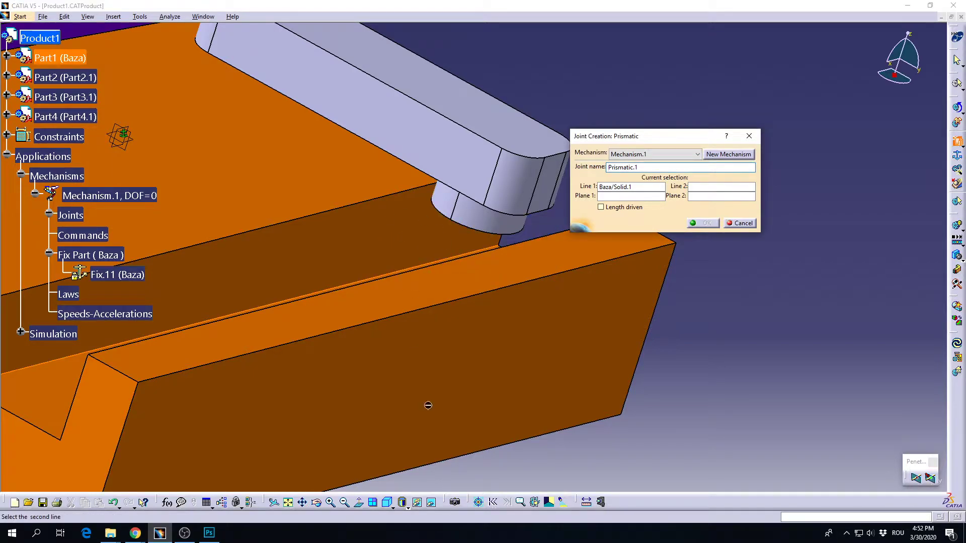
Pick the slider's edge and face plus Baza's slot face to create Prismatic.1
left_click(432, 503)
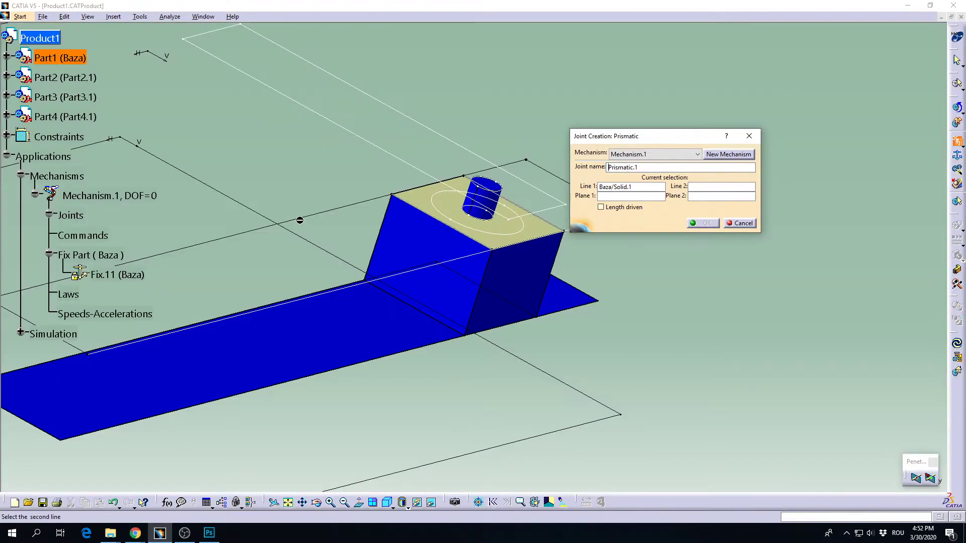
middle_click_drag(432, 312, 442, 230)
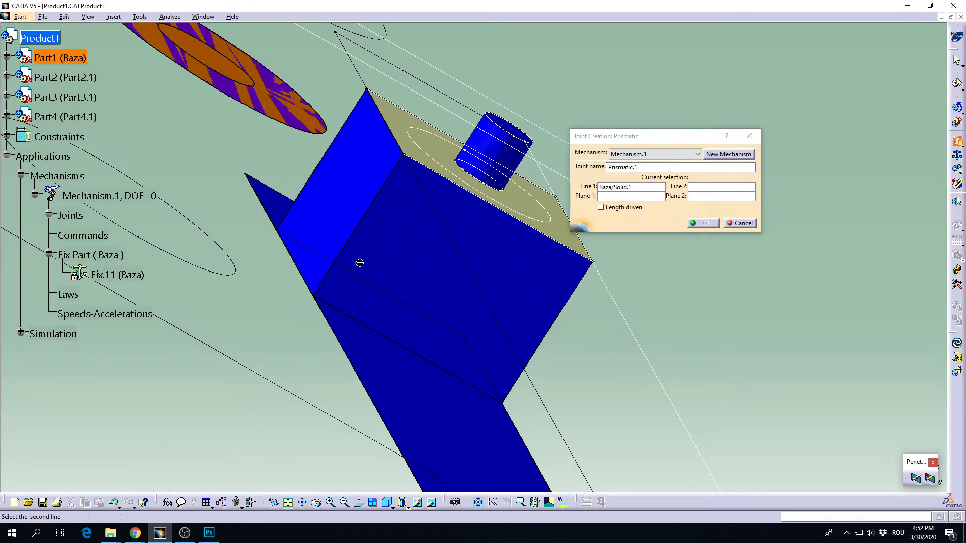
left_click(307, 281)
left_click(346, 210)
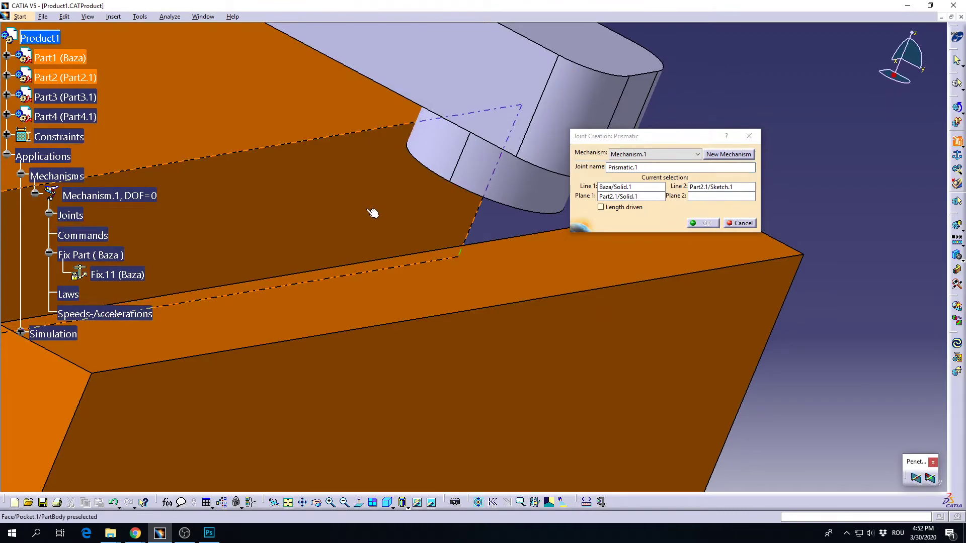
left_click(375, 213)
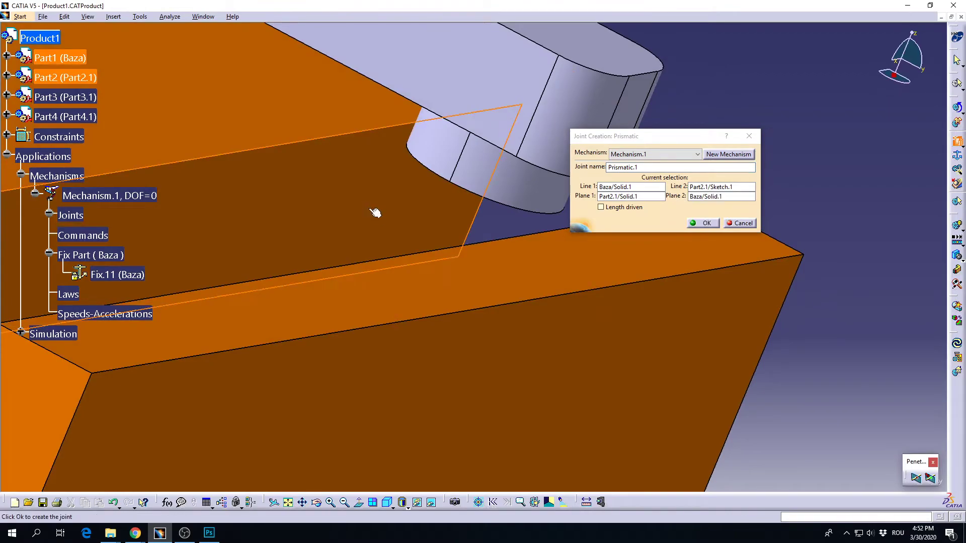
middle_click_drag(375, 213, 483, 265)
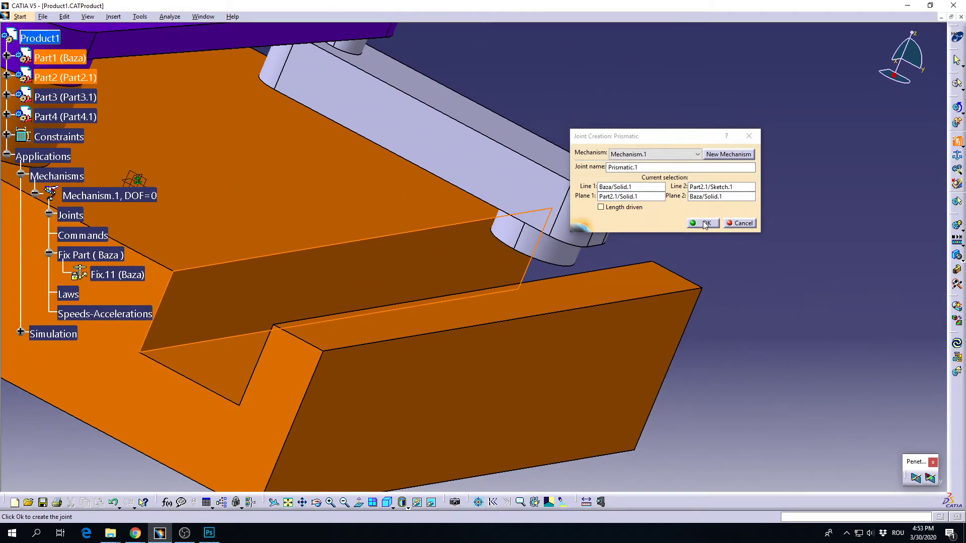
left_click(703, 223)
left_click(432, 502)
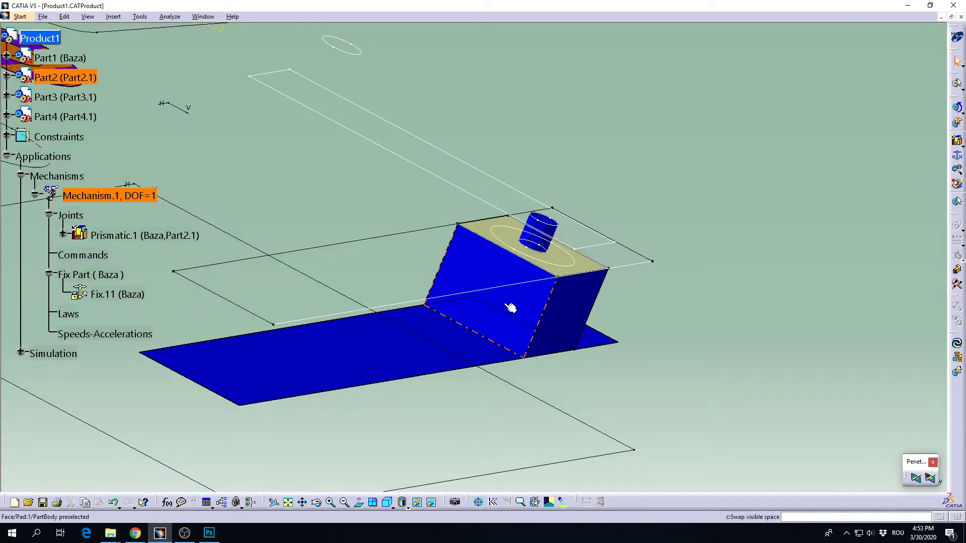
Unhide the blue slider block and return to the visible space
right_click(501, 295)
left_click(533, 336)
left_click(432, 502)
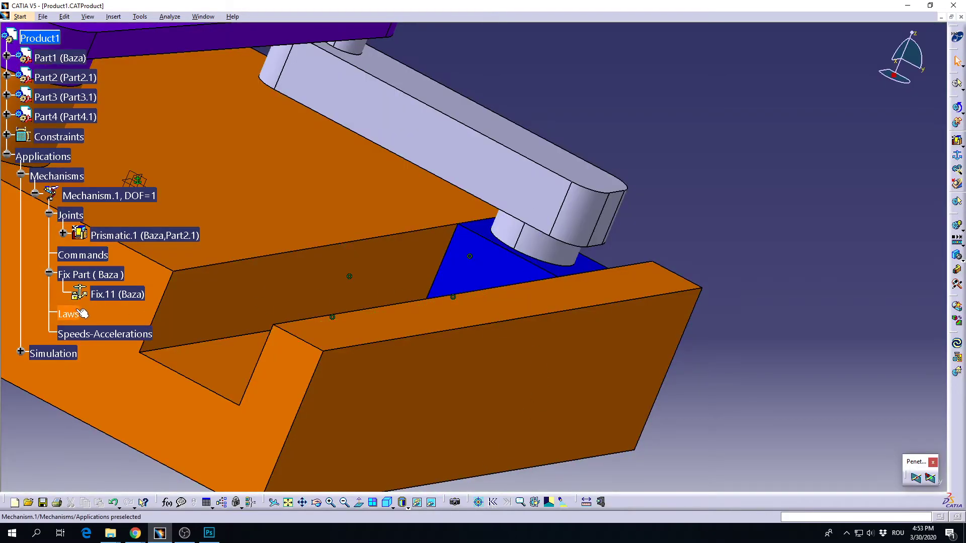
Make Prismatic.1 length driven, bringing the mechanism to DOF=0
double_click(145, 235)
left_click(649, 215)
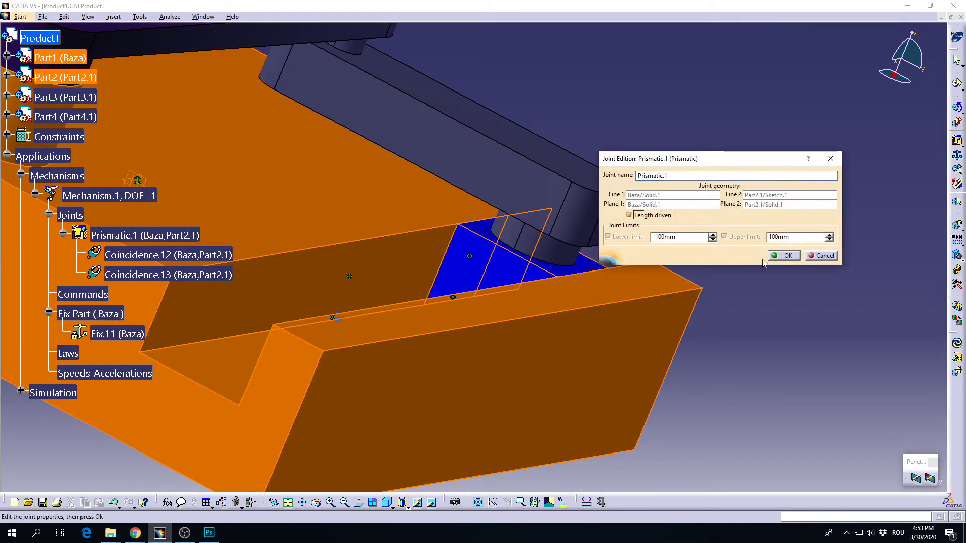
left_click(784, 256)
left_click(512, 287)
mouse_move(512, 287)
middle_mouse_down()
mouse_move(446, 242)
mouse_move(503, 223)
mouse_move(534, 245)
middle_mouse_up()
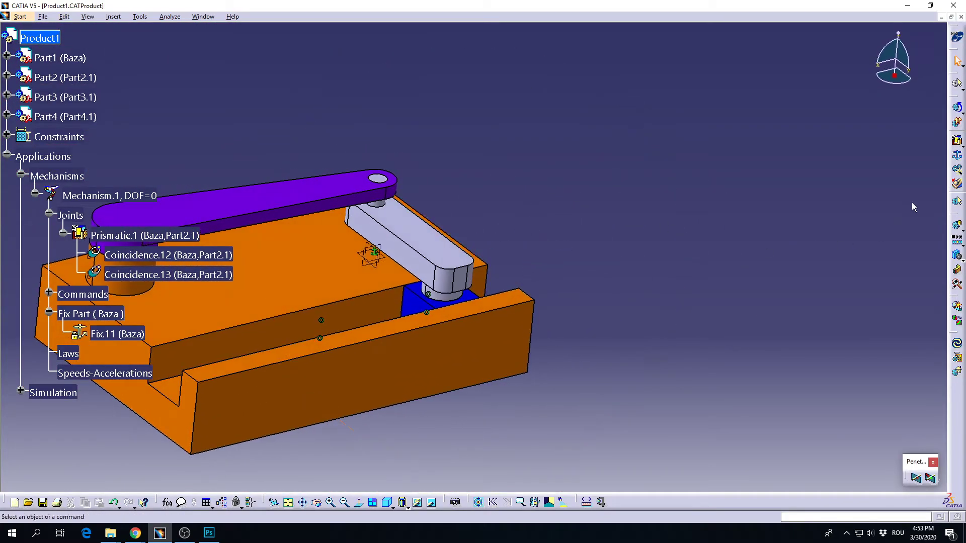
Start a revolute joint on Part3's lower pin axis and hide the slider block
left_click(960, 148)
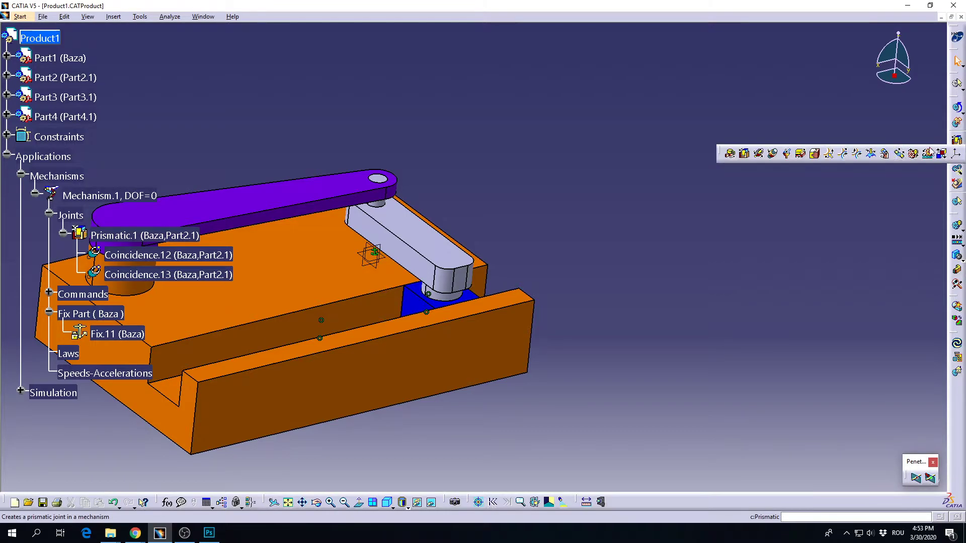
left_click(737, 153)
mouse_move(553, 242)
middle_mouse_down()
mouse_move(436, 261)
mouse_move(420, 275)
middle_mouse_up()
left_click(420, 274)
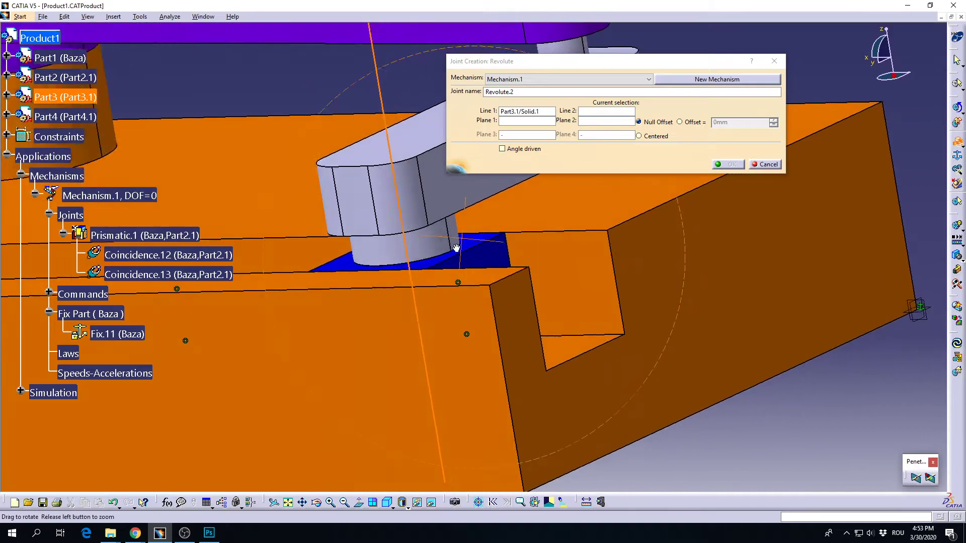
middle_click_drag(456, 247, 432, 273)
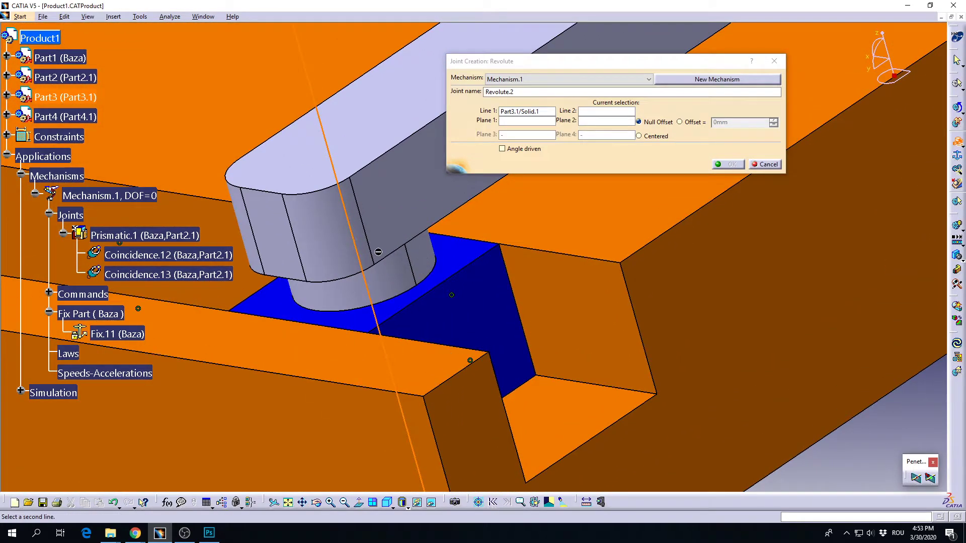
right_click(440, 309)
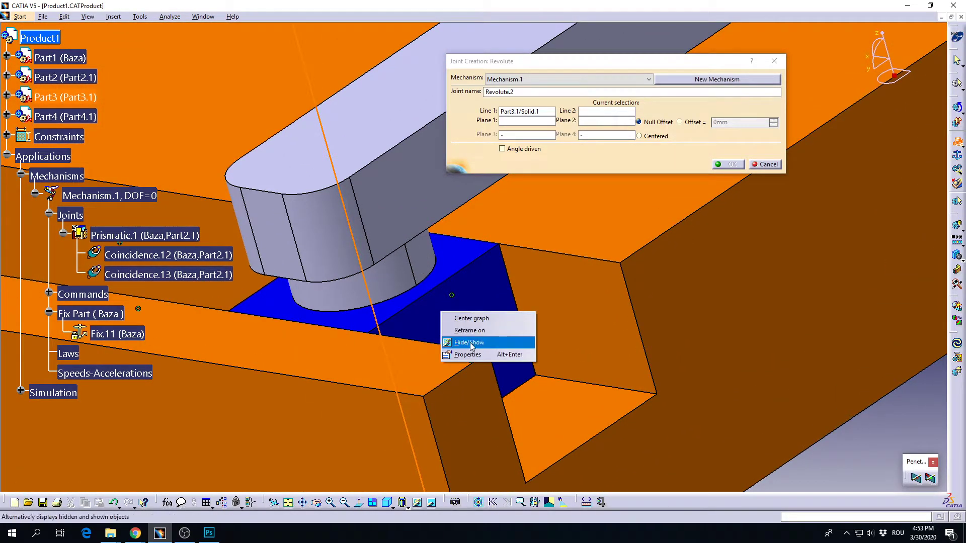
left_click(340, 474)
Pick the slider's hole axis and set a -5mm plane offset to create Revolute.2
left_click(426, 507)
left_click(375, 264)
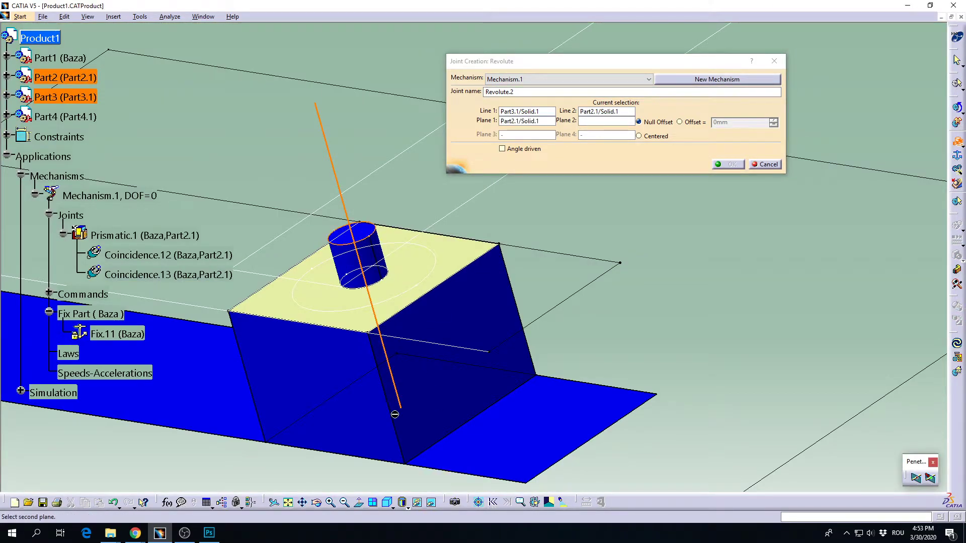
left_click(415, 510)
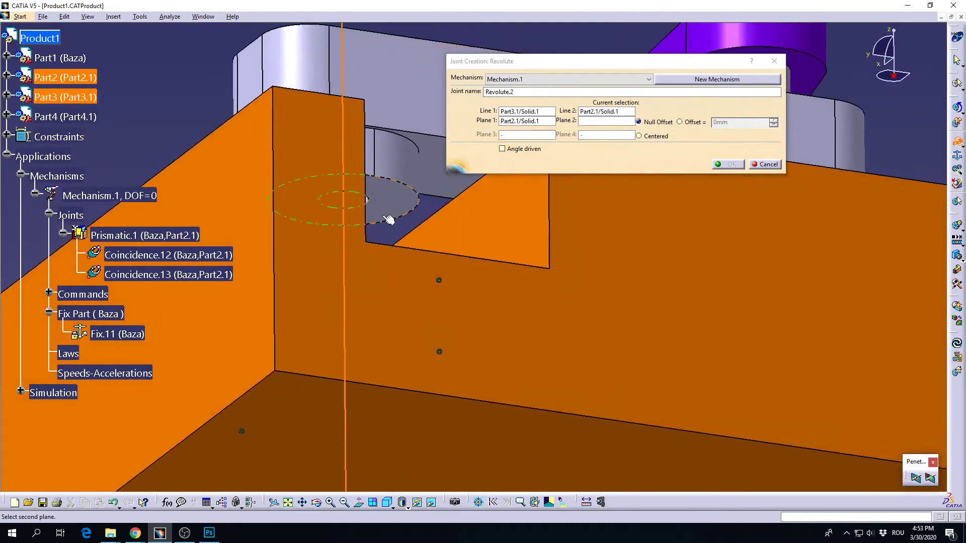
middle_click_drag(423, 258, 425, 235)
left_click(693, 122)
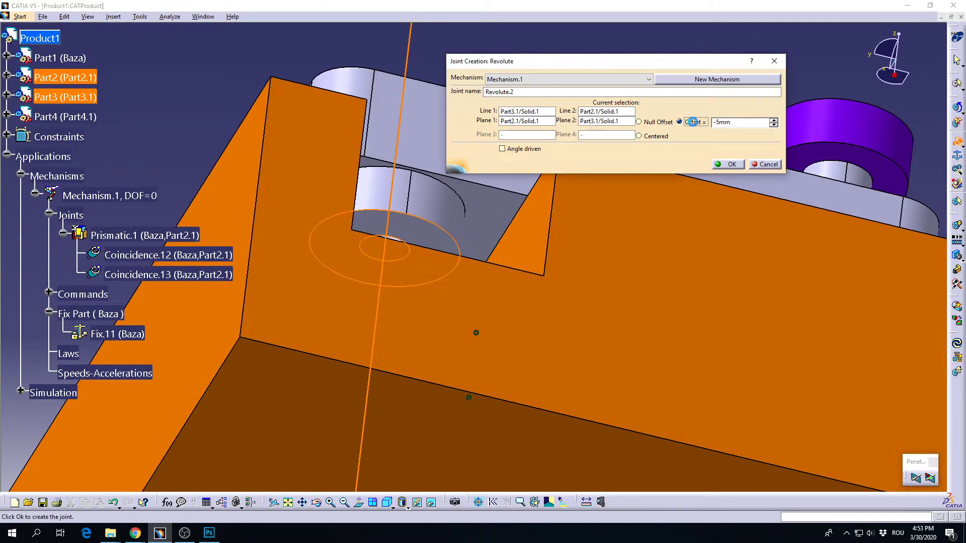
left_click(730, 165)
left_click(430, 502)
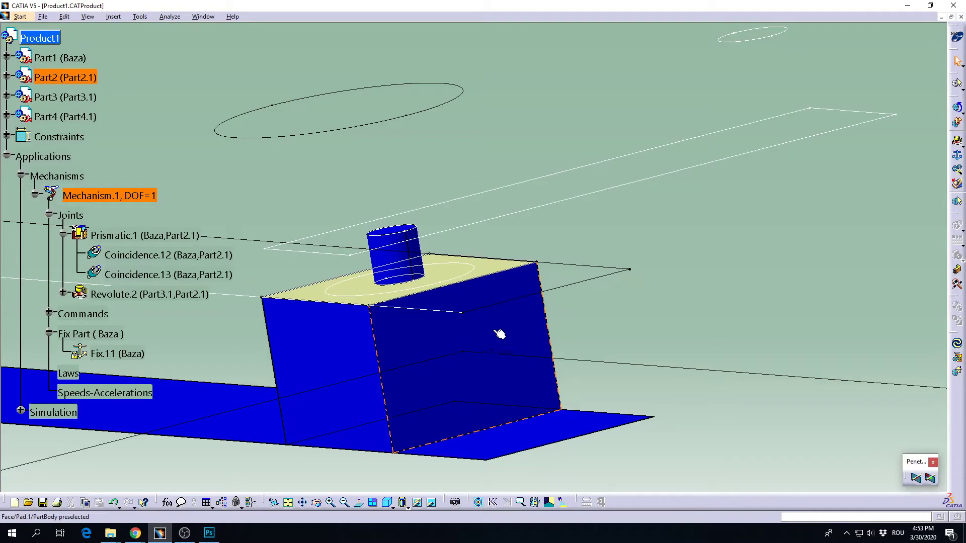
Unhide the slider block and zoom out to the whole mechanism
right_click(493, 331)
left_click(518, 362)
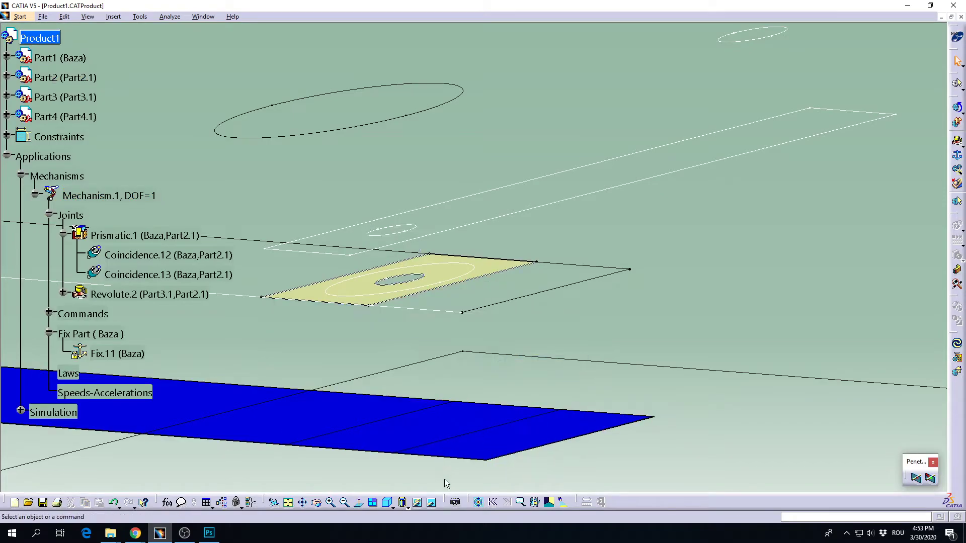
left_click(432, 501)
middle_click_drag(611, 244, 872, 170)
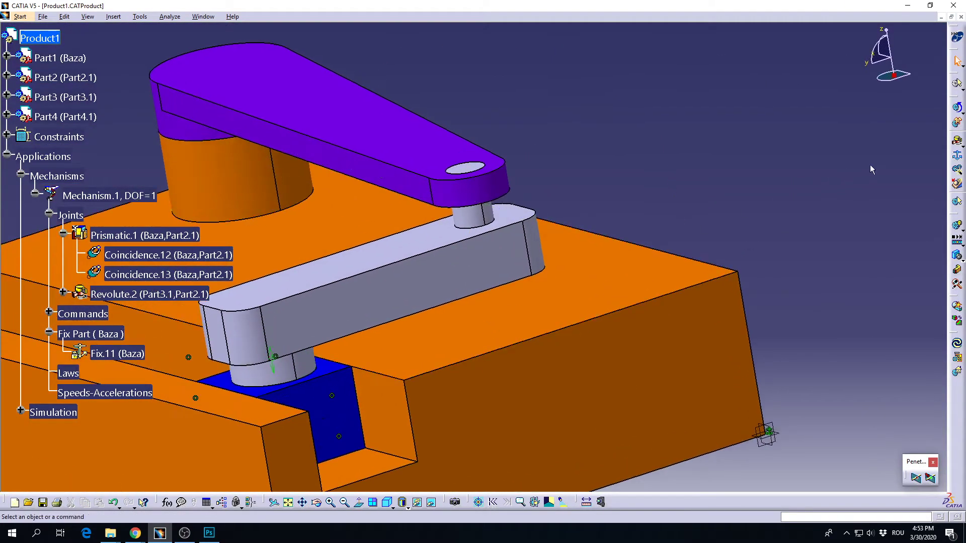
Create Revolute.3 joining the purple crank (Part4) to the link (Part3) at its pin
left_click(957, 144)
middle_click_drag(504, 282, 502, 243)
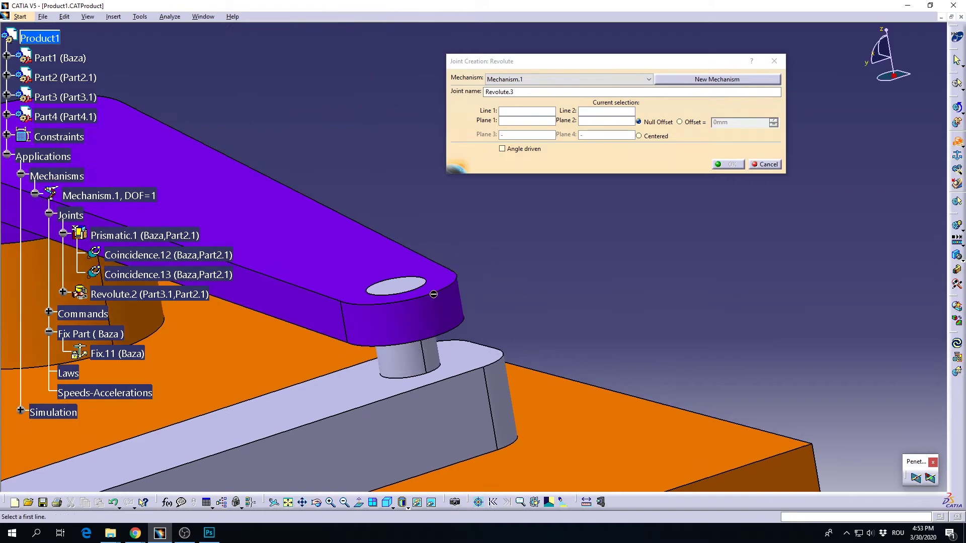
left_click(423, 290)
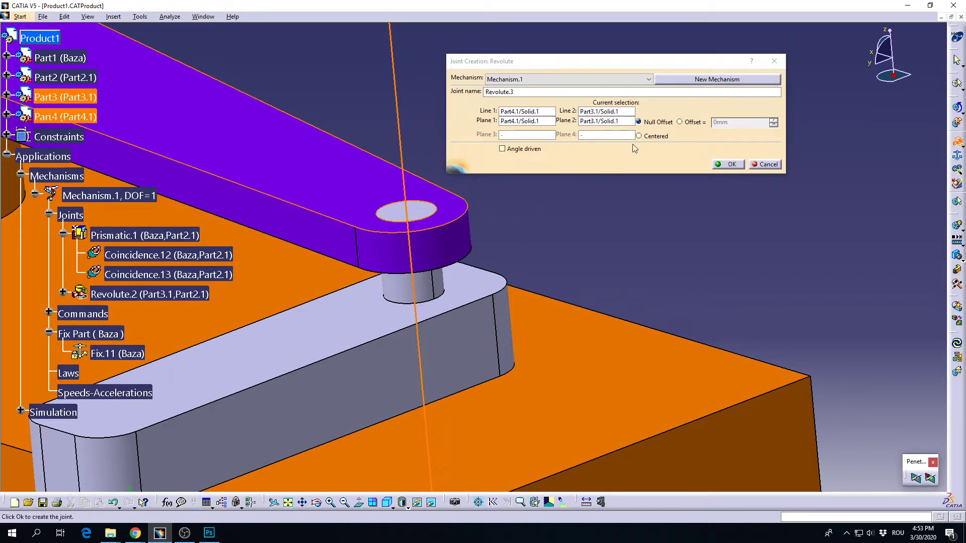
left_click(728, 164)
mouse_move(579, 251)
middle_mouse_down()
mouse_move(578, 319)
mouse_move(925, 190)
middle_mouse_up()
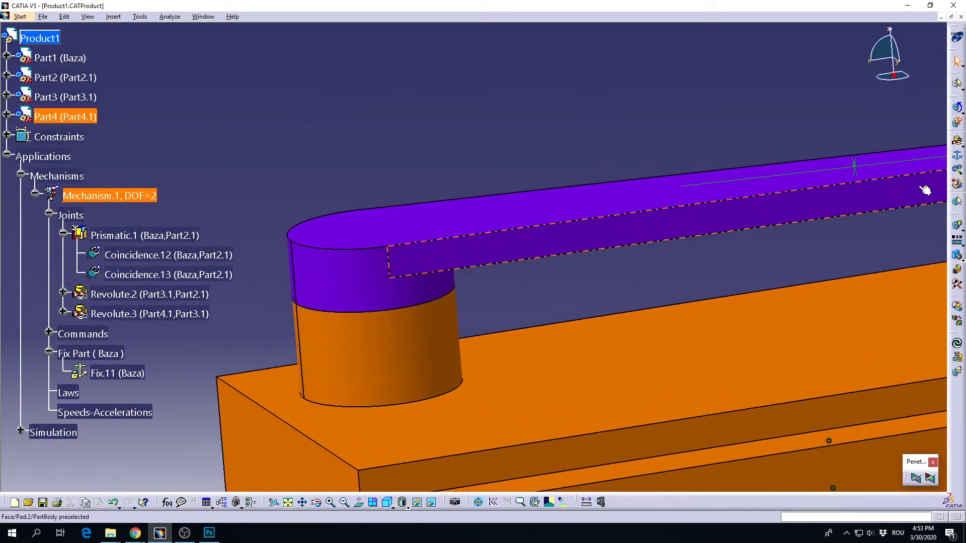
left_click(957, 142)
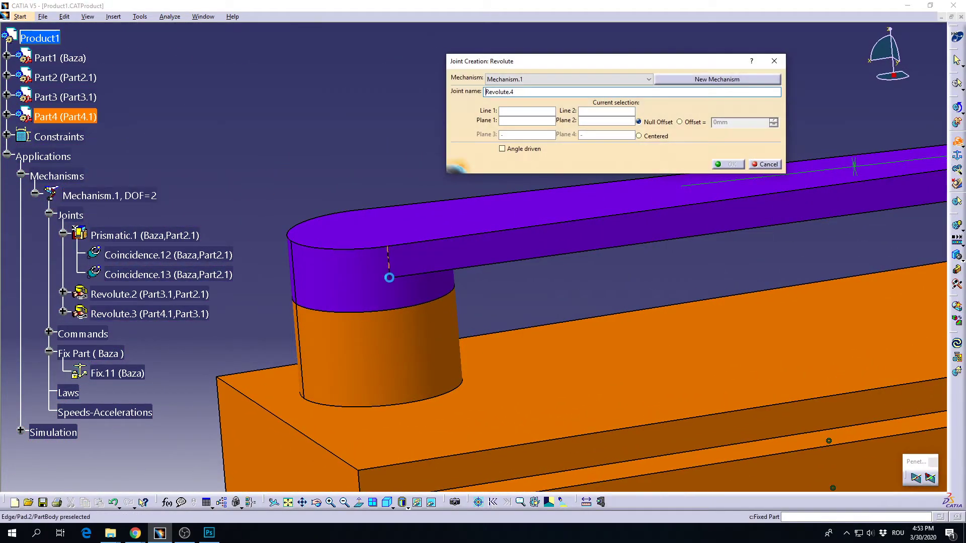
left_click(400, 291)
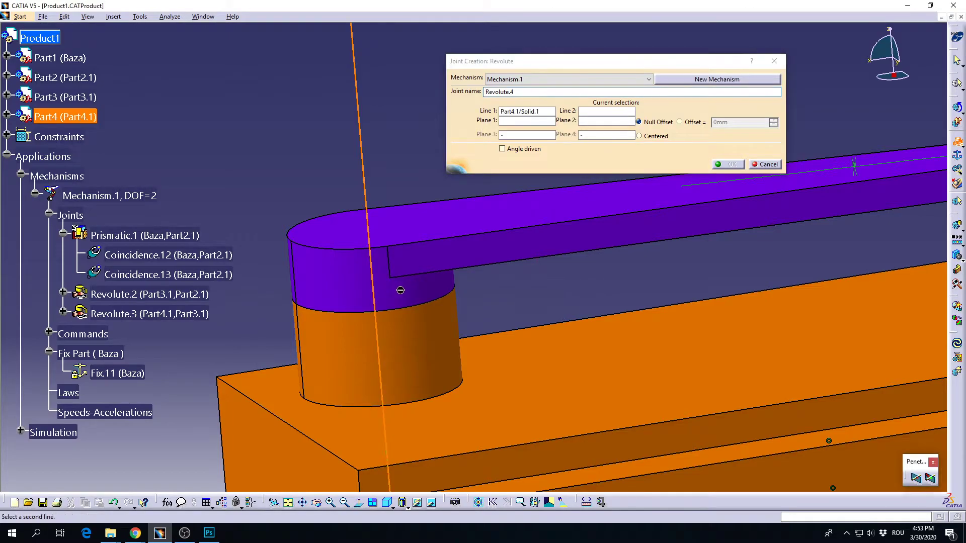
left_click(407, 346)
right_click(417, 176)
left_click(447, 211)
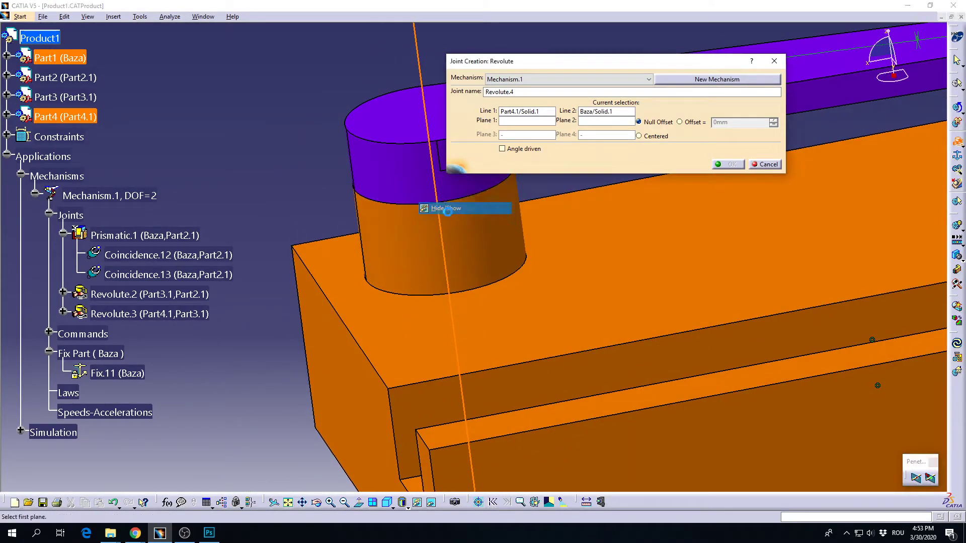
left_click(431, 501)
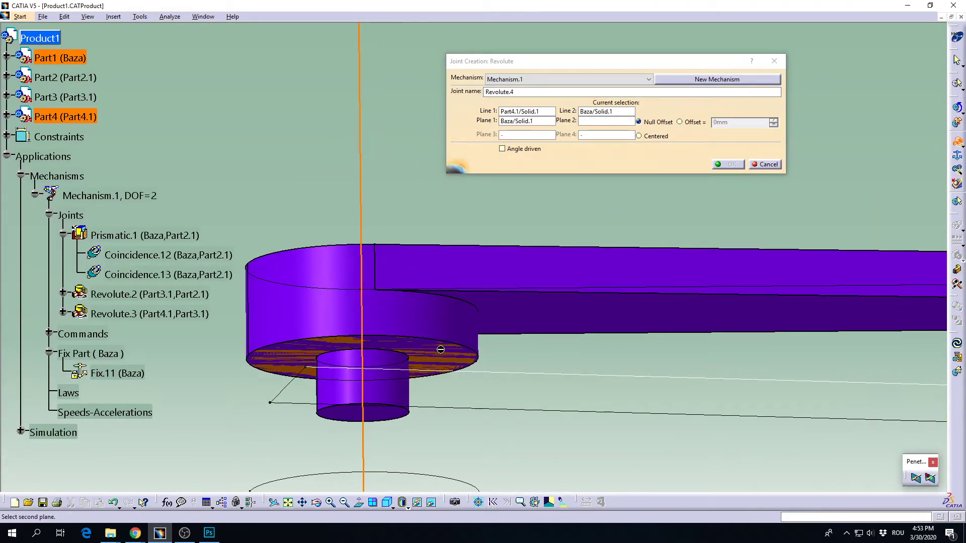
left_click(425, 351)
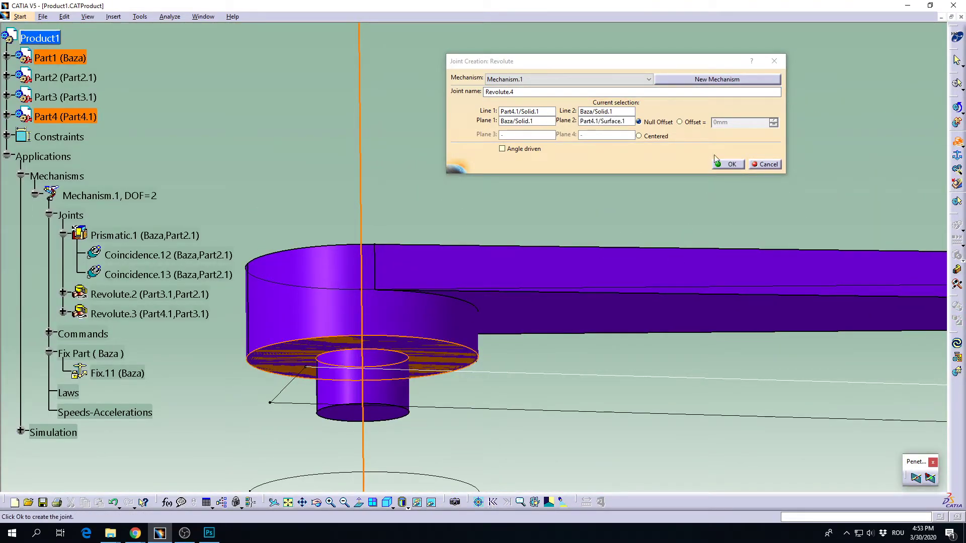
left_click(623, 124)
right_click(439, 353)
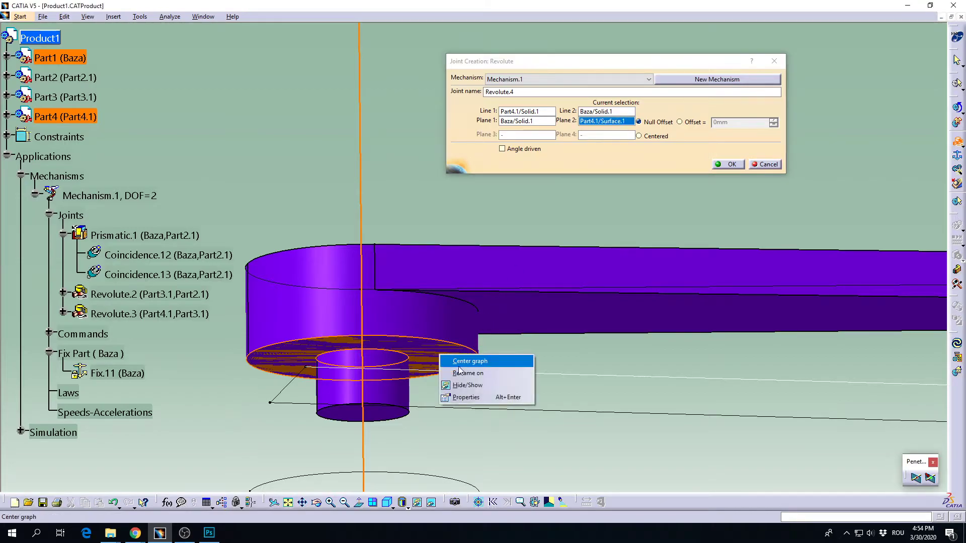
right_click(444, 360)
left_click(604, 174)
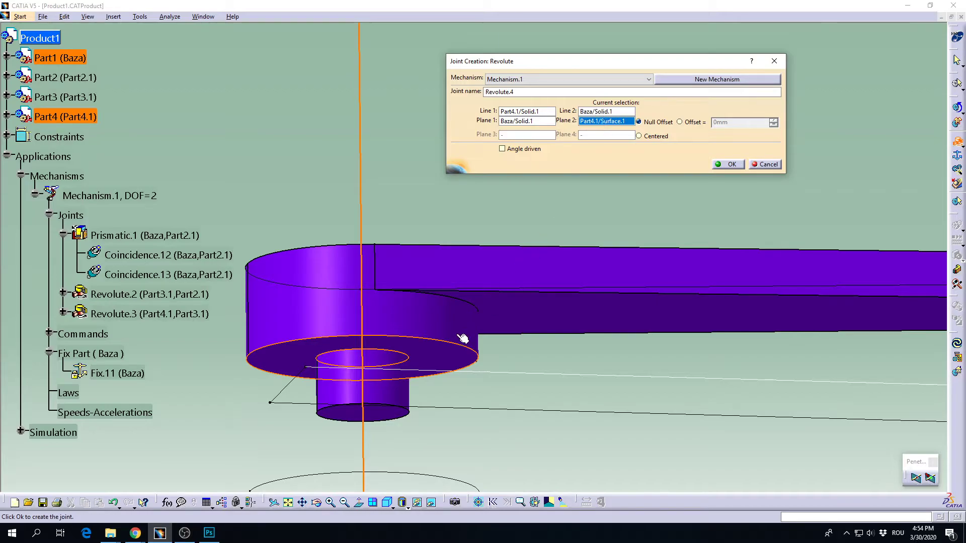
left_click(591, 230)
left_click(615, 122)
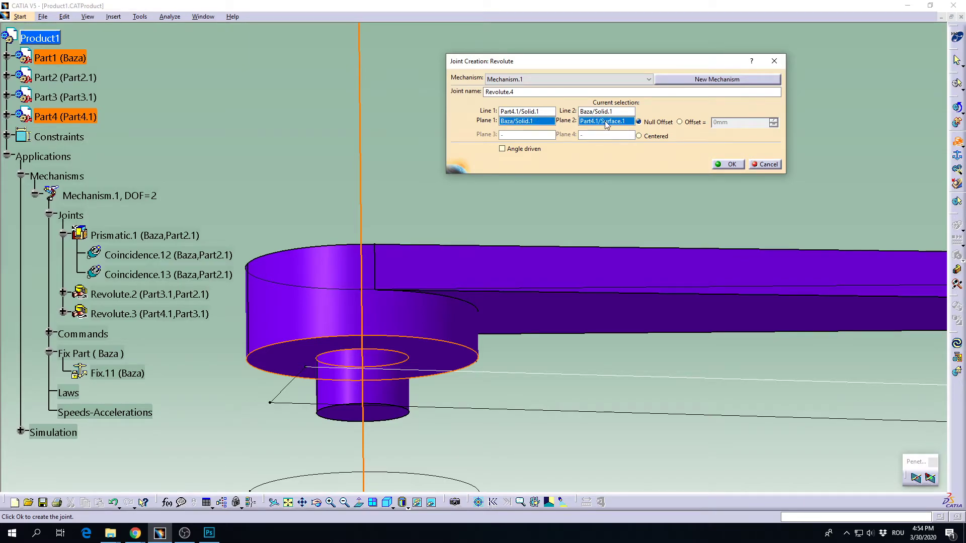
left_click(767, 164)
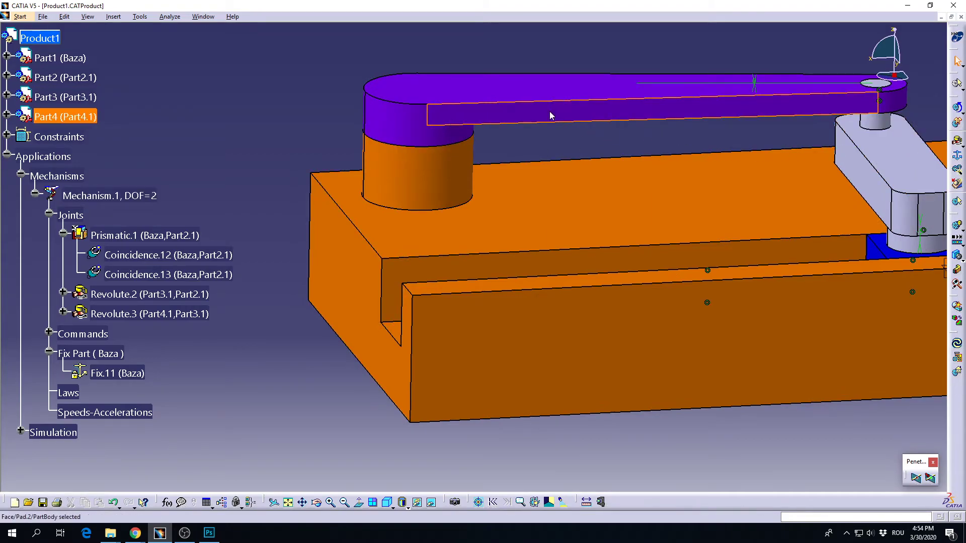
Hide the purple arm and pick its axis and face, plus Baza's top face
right_click(551, 113)
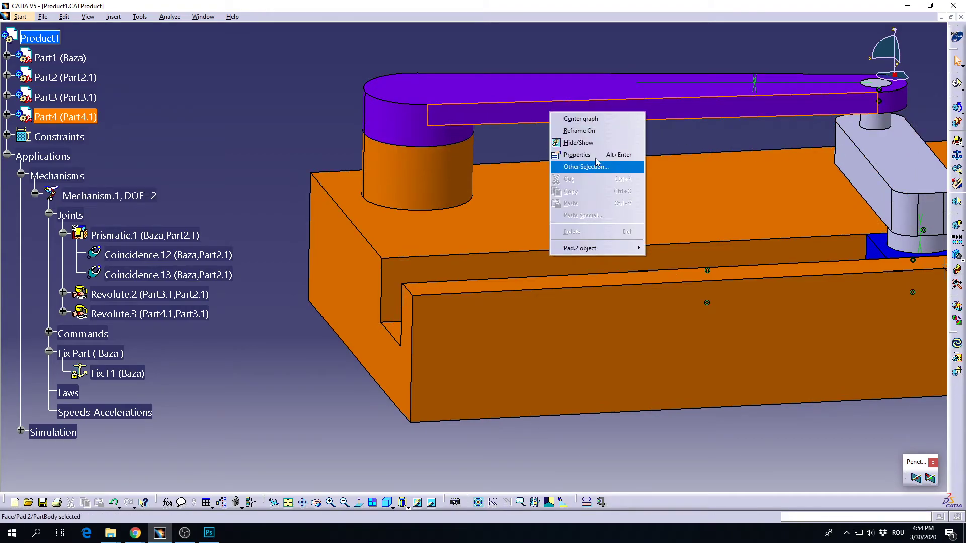
left_click(579, 143)
middle_click_drag(513, 252, 511, 231)
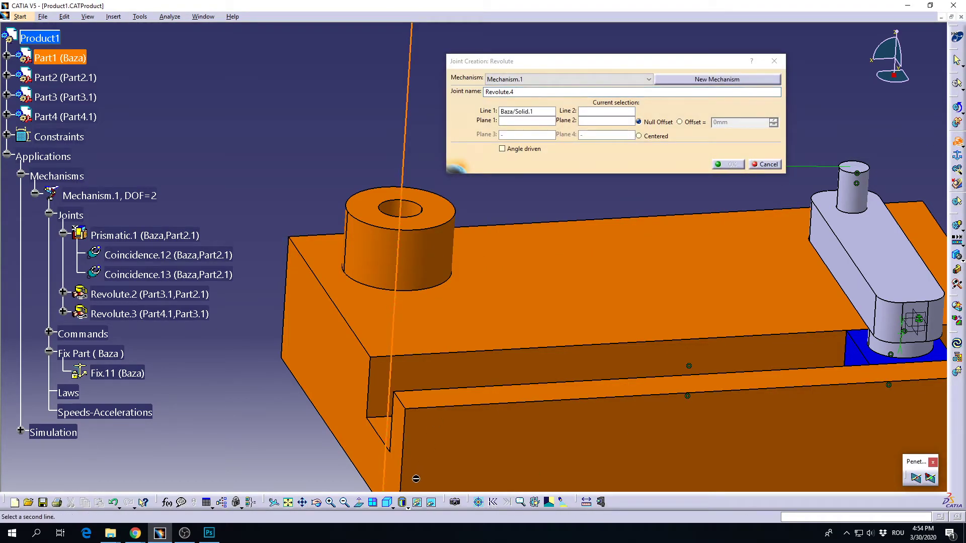
left_click(432, 502)
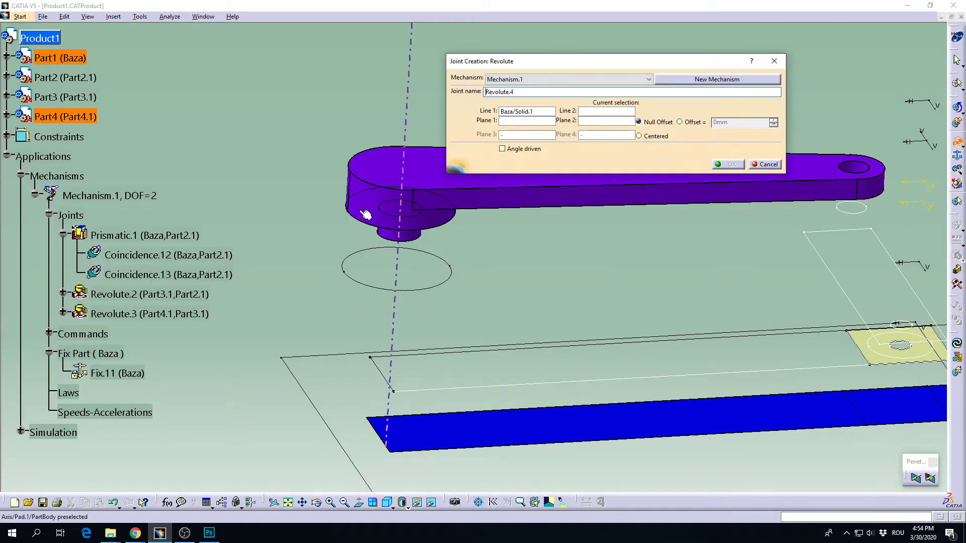
left_click(398, 194)
left_click(437, 182)
left_click(431, 502)
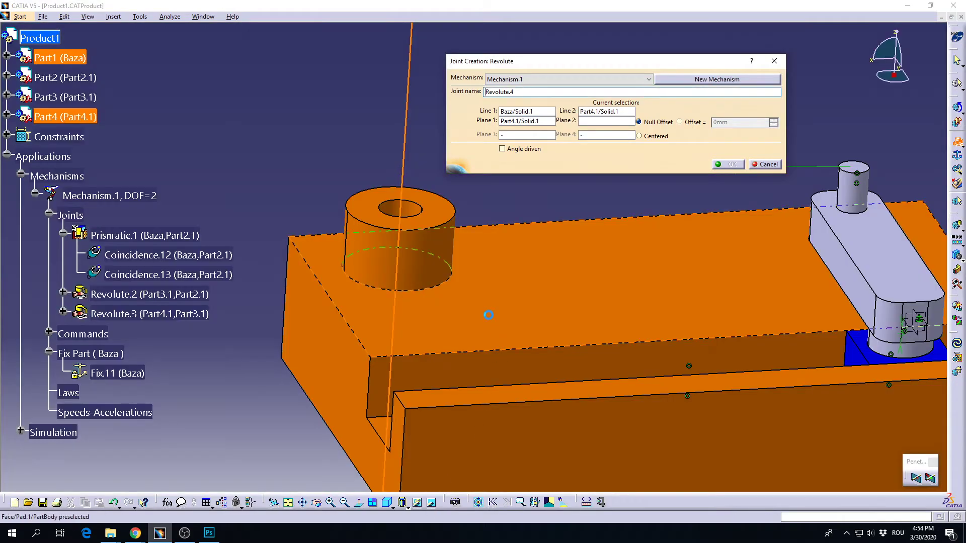
left_click(547, 271)
Restore the purple arm and create Revolute.4 with a 25mm plane offset
left_click(696, 123)
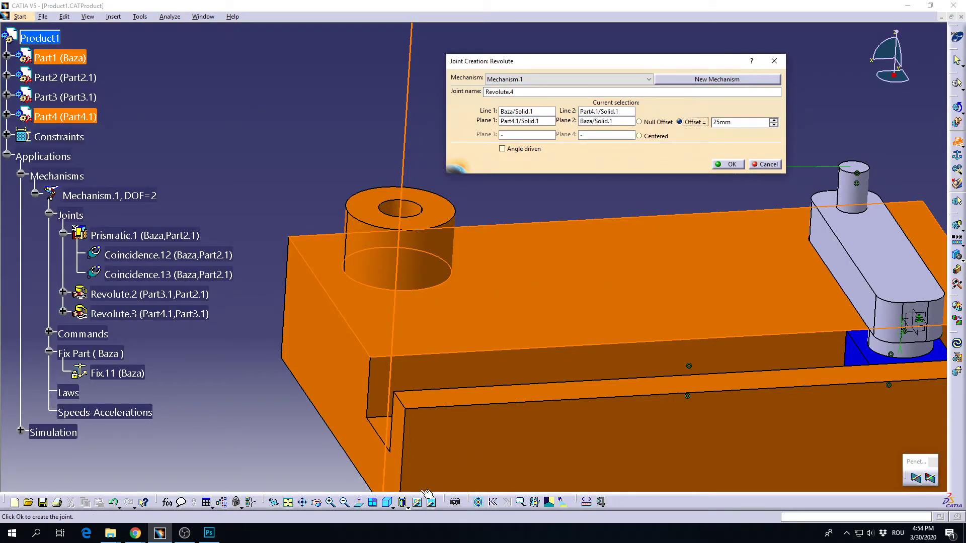
left_click(431, 502)
right_click(447, 186)
left_click(468, 218)
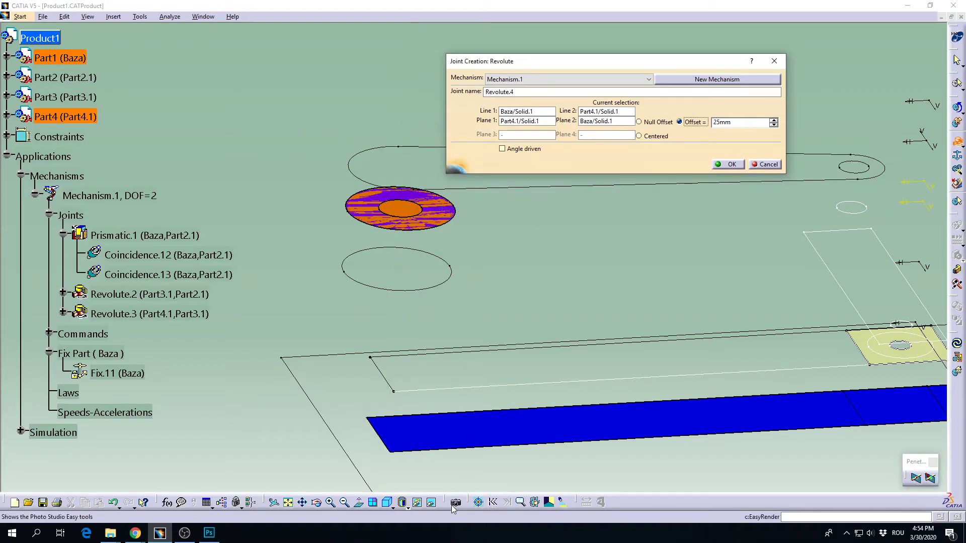
left_click(431, 502)
scroll(432, 246, "up", 2)
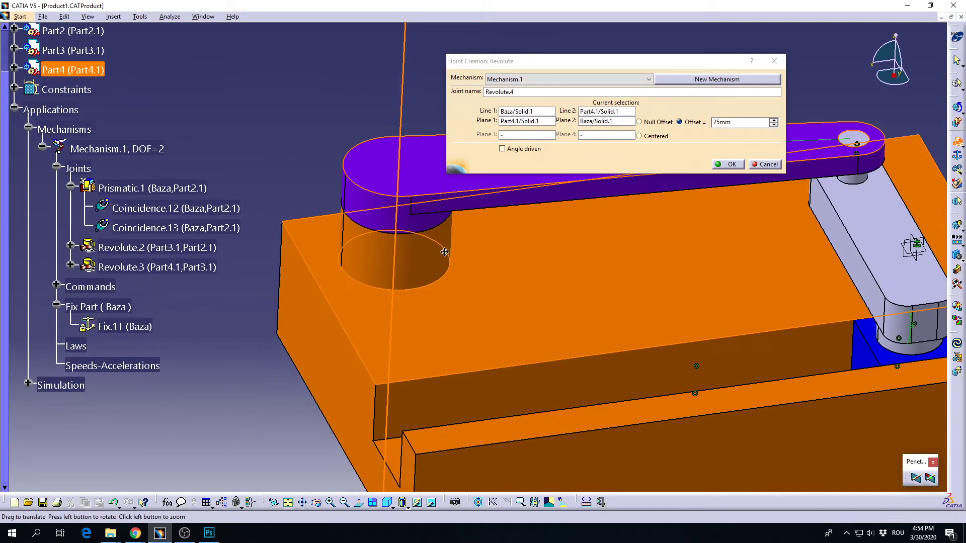
scroll(447, 249, "up", 2)
scroll(458, 251, "up", 2)
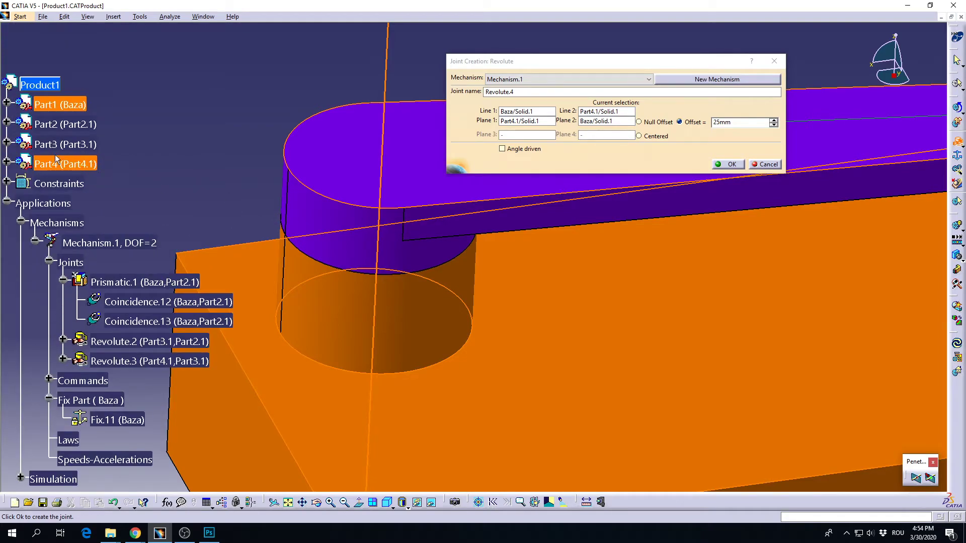
left_click(679, 121)
middle_click_drag(552, 259, 368, 318)
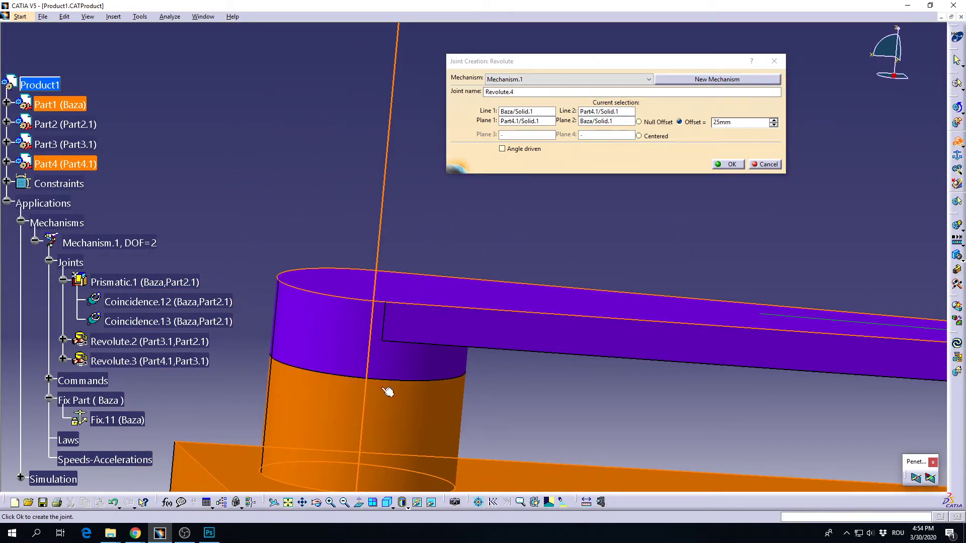
left_click(728, 165)
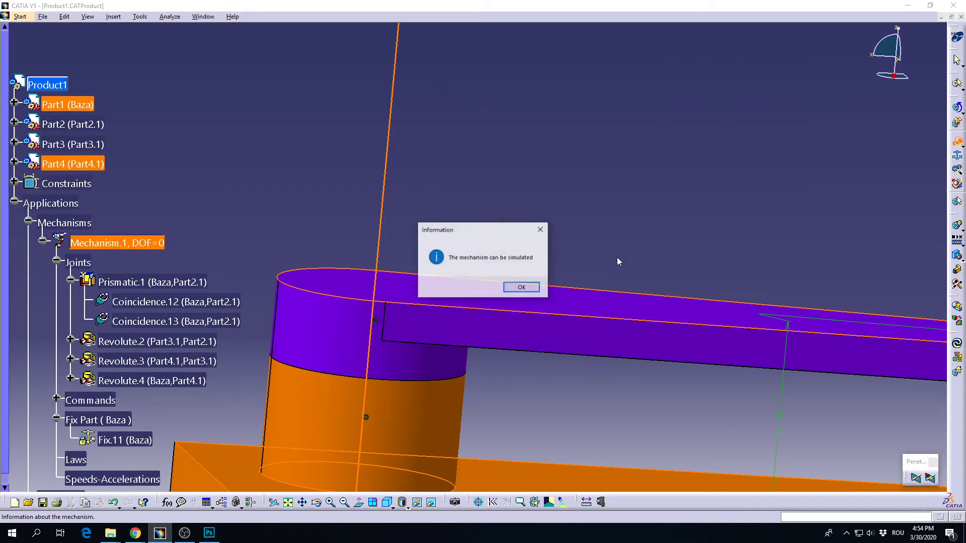
Start Simulation.2 and record Command.1 driven to 32
left_click(522, 292)
mouse_move(523, 292)
middle_mouse_down("ctrl")
mouse_move(591, 247)
mouse_move(506, 269)
mouse_move(540, 264)
middle_mouse_up("ctrl")
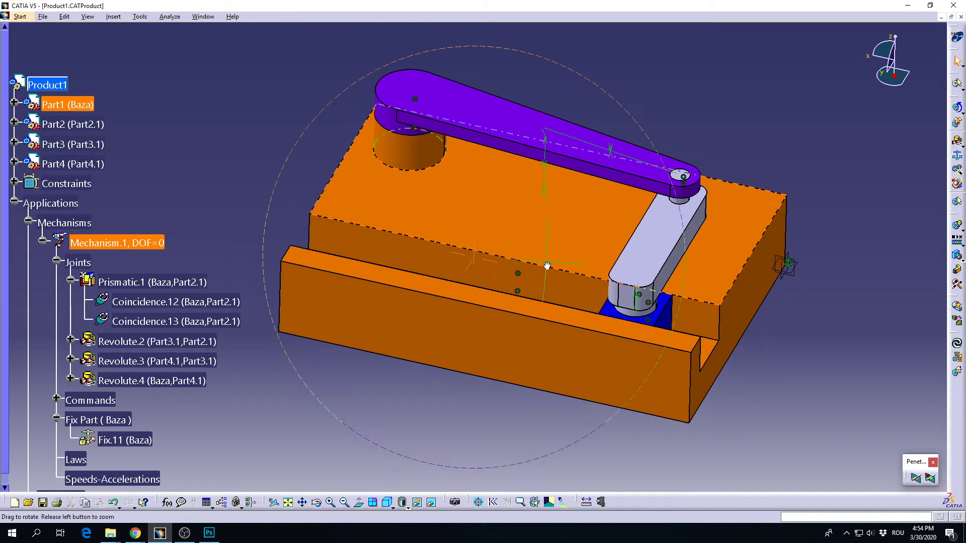
left_click(956, 226)
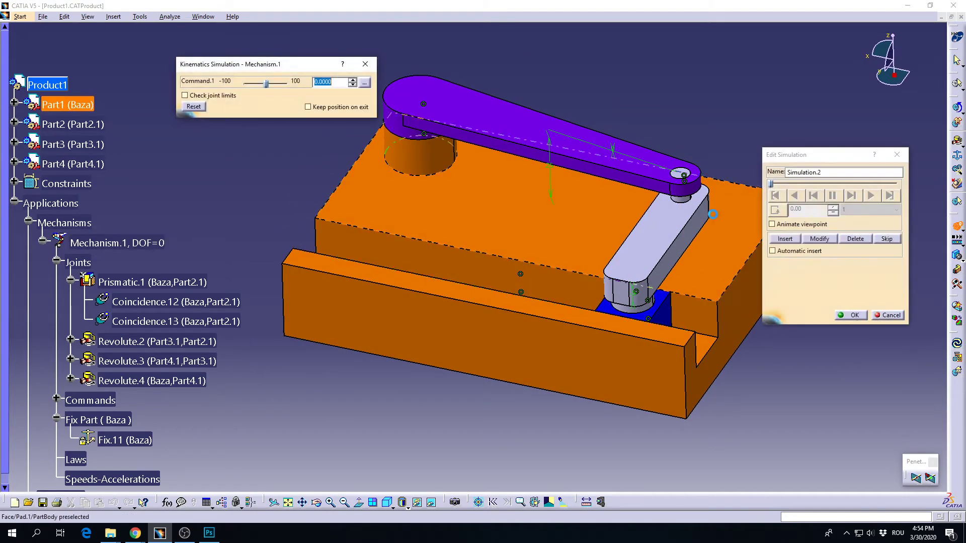
left_click_drag(267, 84, 273, 84)
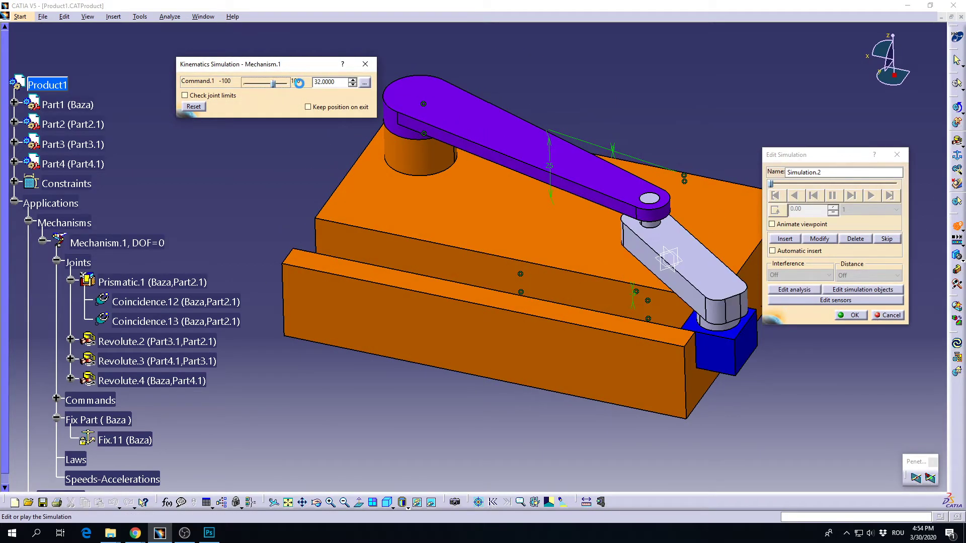
left_click(785, 238)
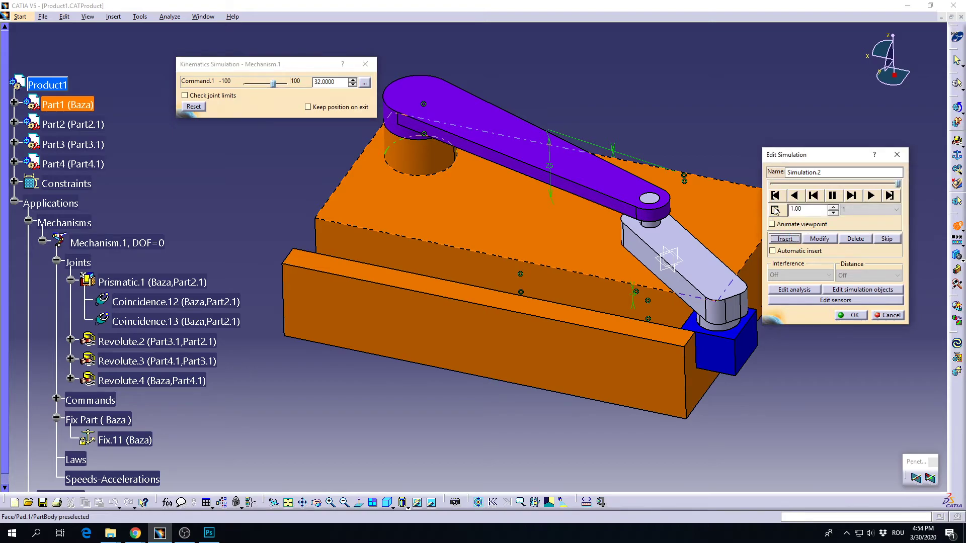
Rewind the recorded simulation and play it back while orbiting the view
left_click(775, 195)
left_click(896, 209)
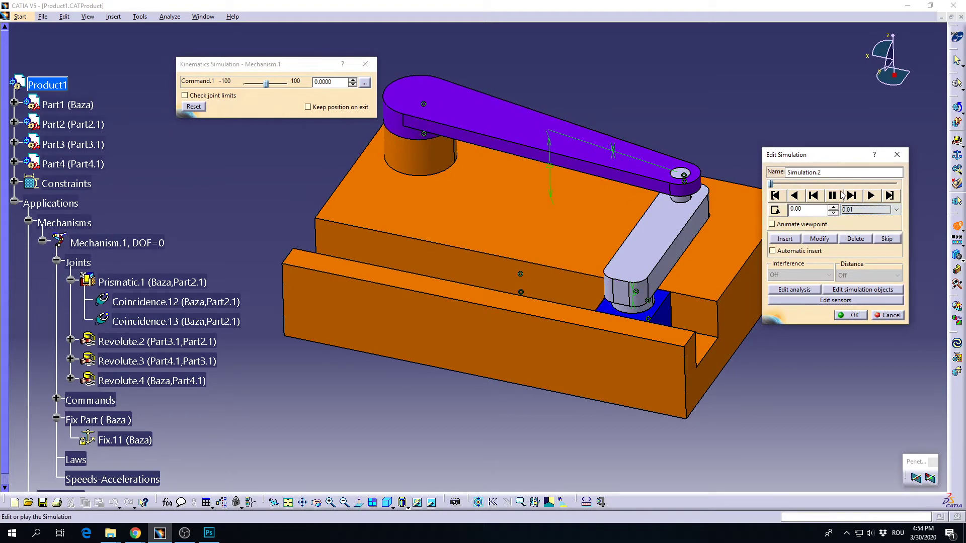
left_click(871, 195)
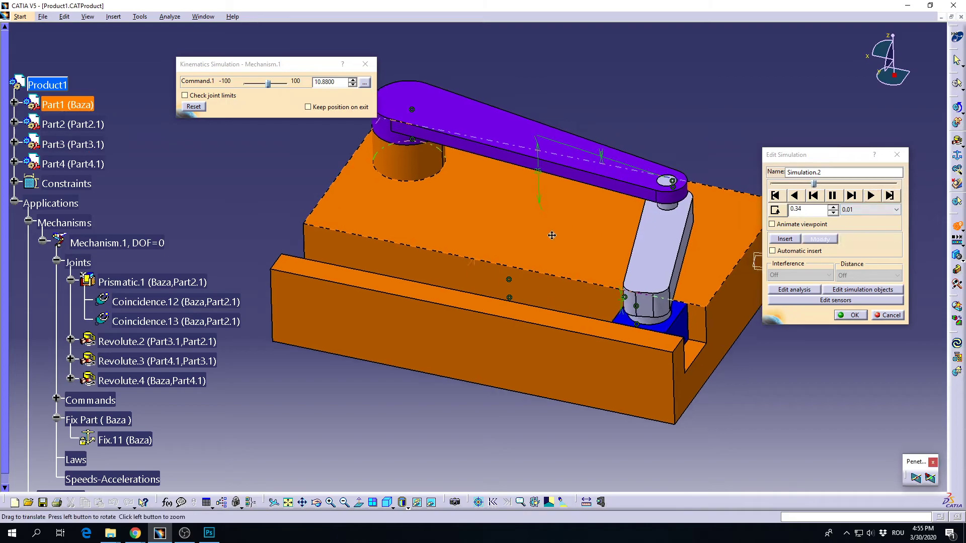
middle_click_drag(563, 272, 518, 274)
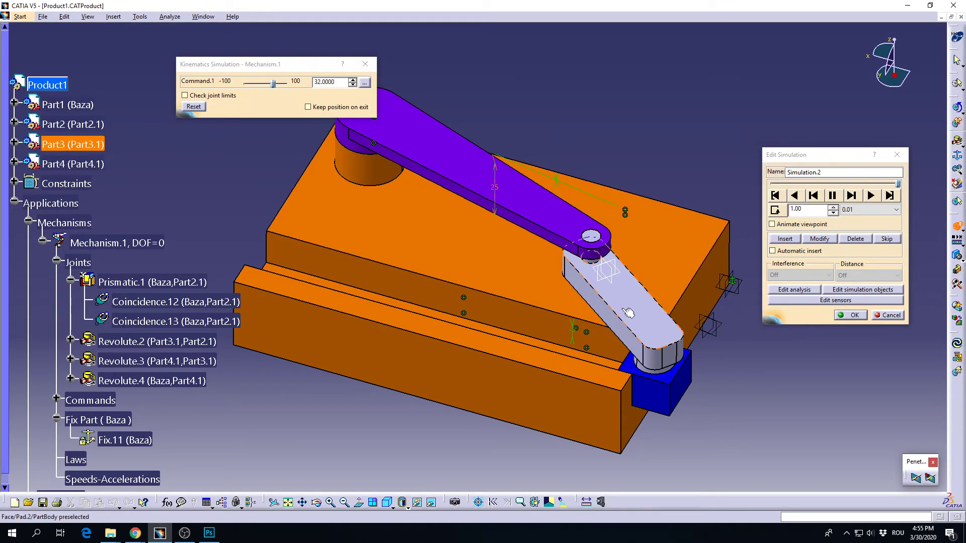
Restart the simulation on Mechanism.1 and record Command.1 driven to -88
left_click(888, 315)
left_click(956, 255)
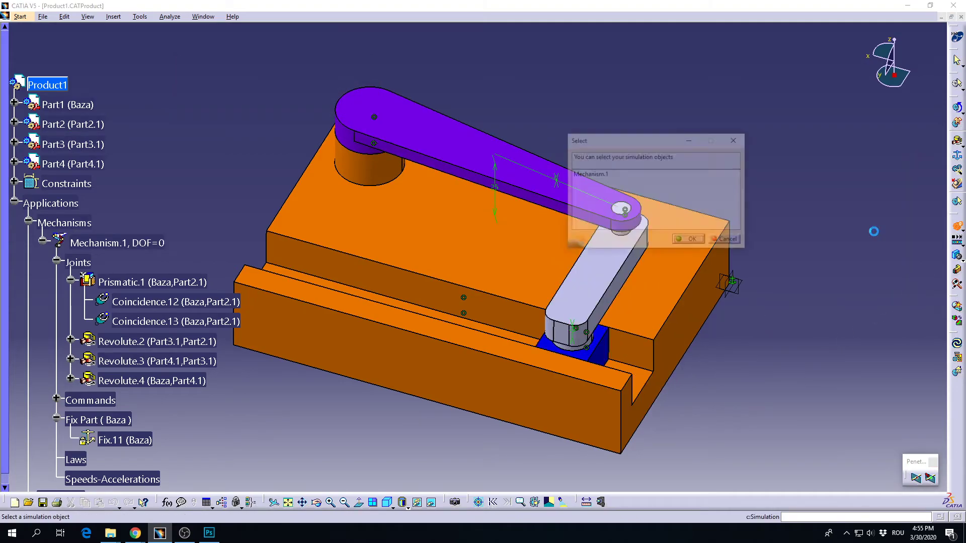
double_click(584, 174)
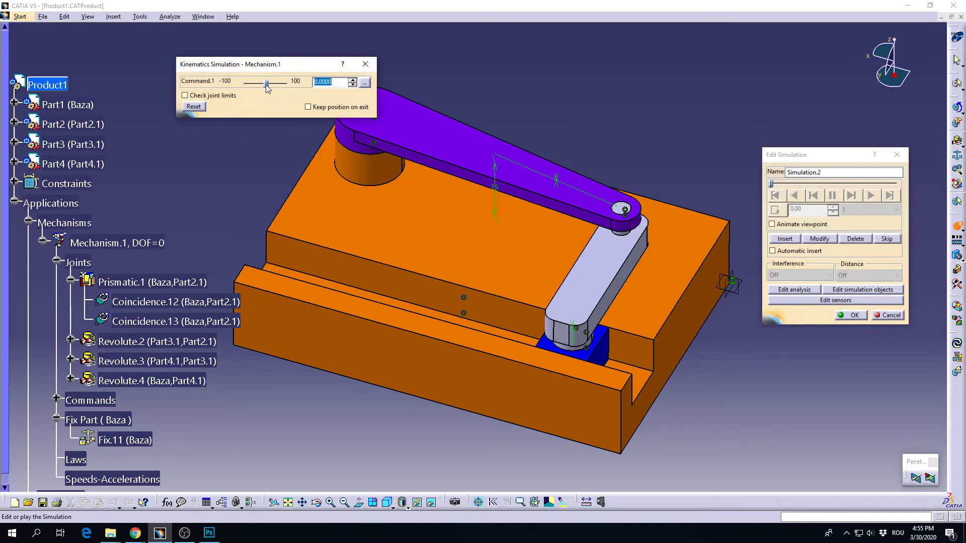
left_click_drag(241, 83, 226, 82)
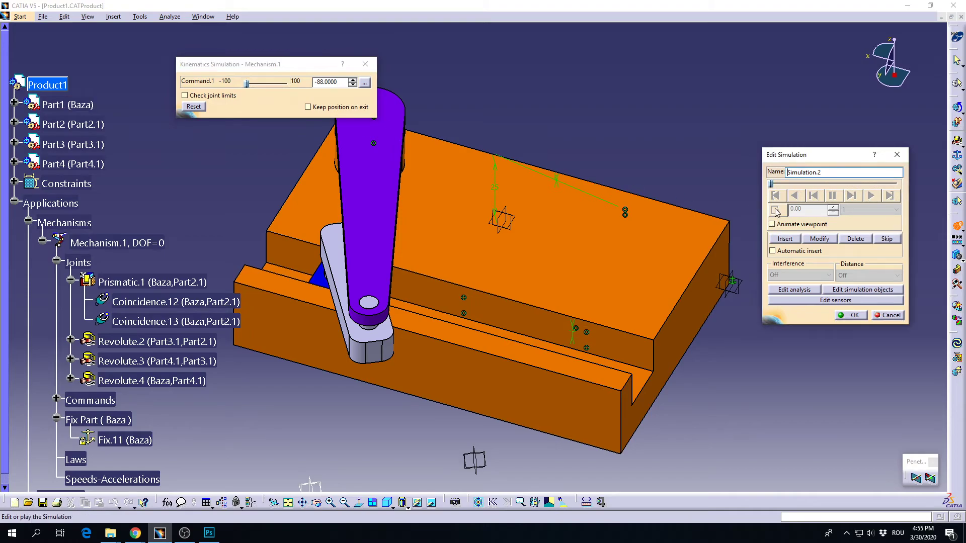
left_click(784, 238)
Rewind, set a 0.01 playback step, and play the crank pushing the slider
left_click(774, 196)
left_click(896, 209)
left_click(847, 257)
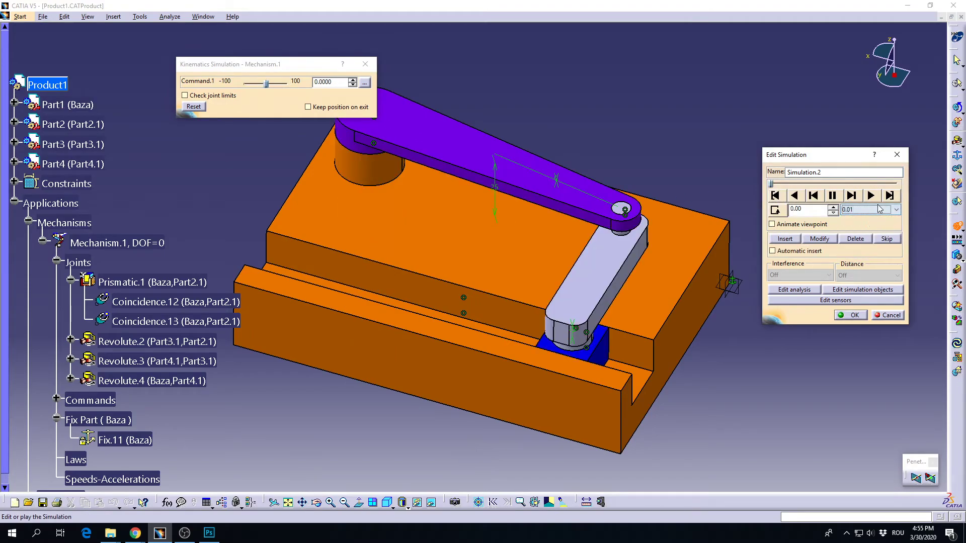
left_click(871, 195)
mouse_move(604, 261)
middle_mouse_down()
mouse_move(507, 318)
mouse_move(415, 308)
middle_mouse_up()
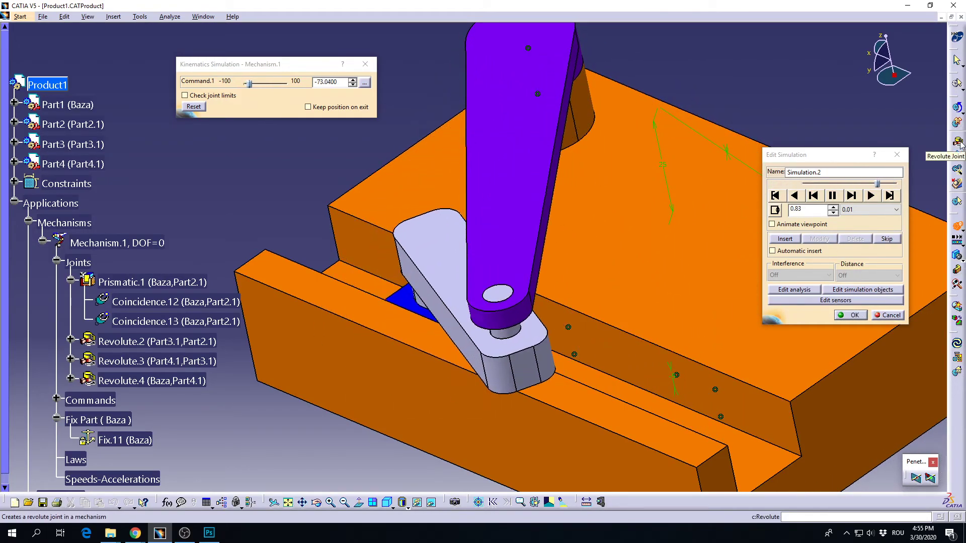
mouse_move(442, 302)
middle_mouse_down()
mouse_move(453, 264)
mouse_move(529, 186)
middle_mouse_up()
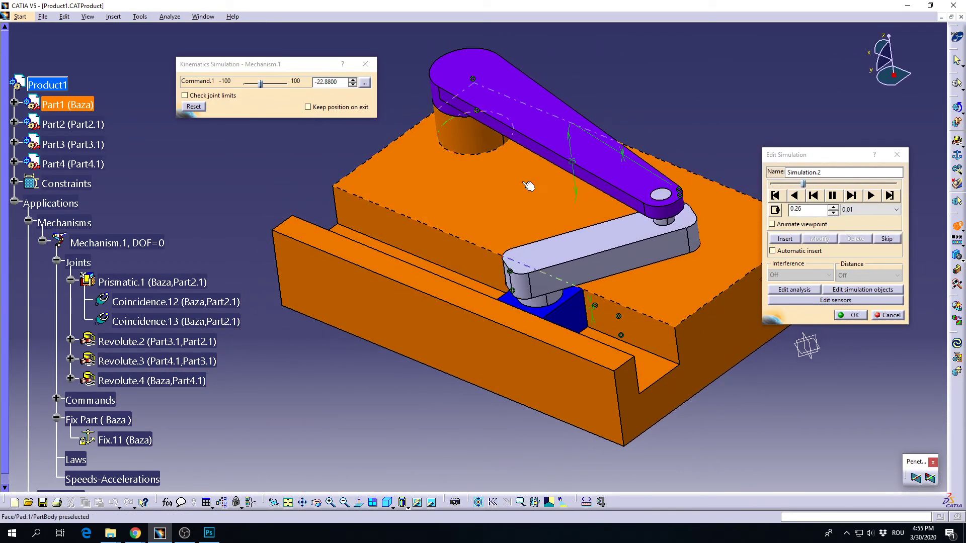